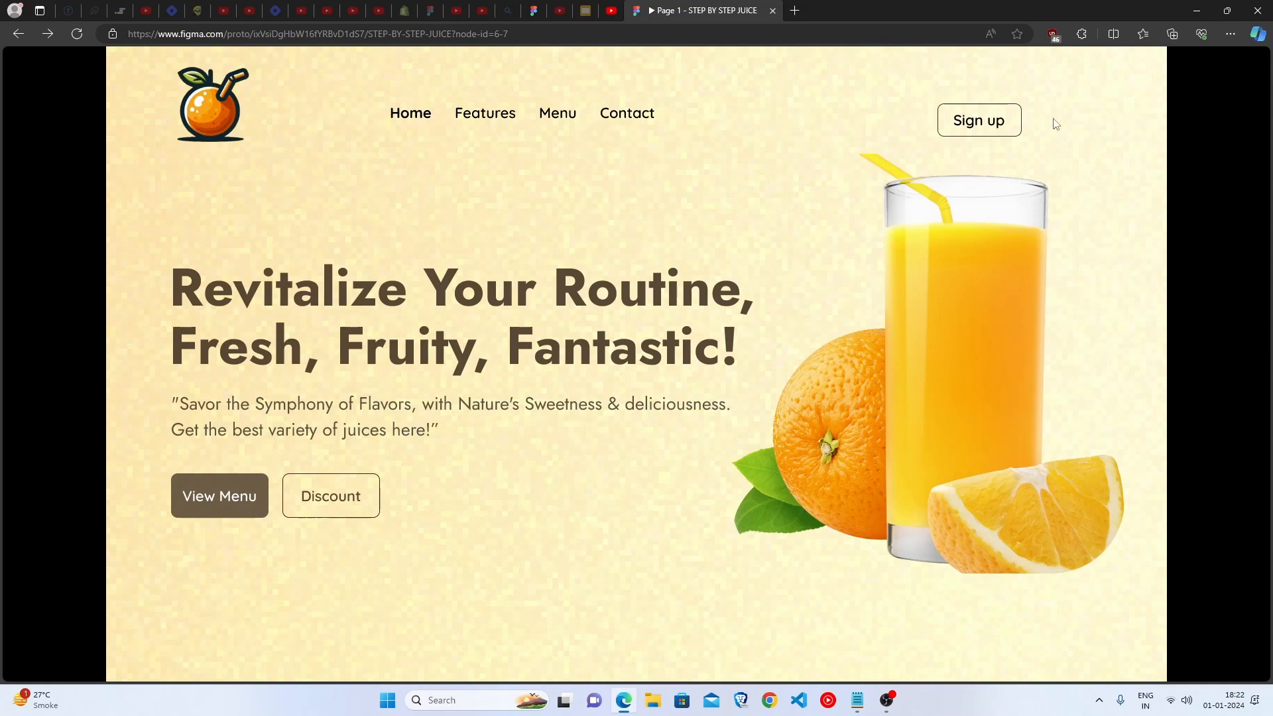
Review the finished juice website prototype and read the navbar font specifications in the Step 2 notes
scroll(358, 371, down, 15)
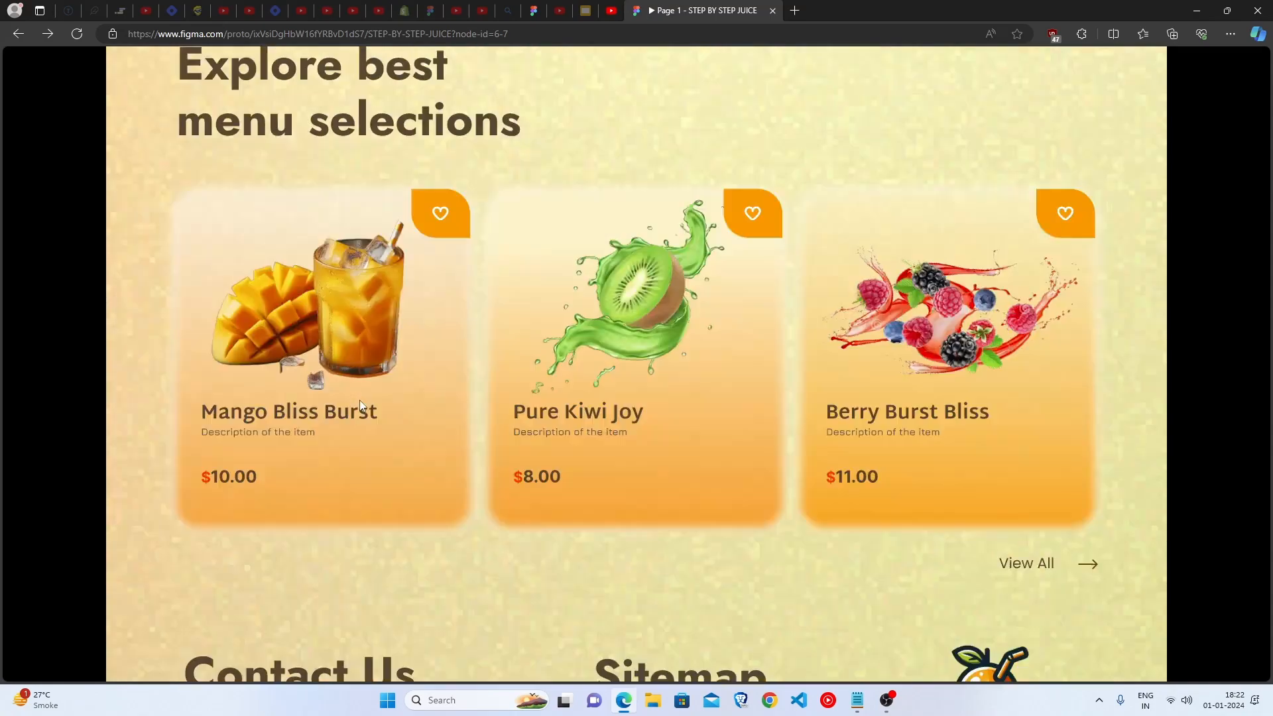
scroll(360, 400, up, 15)
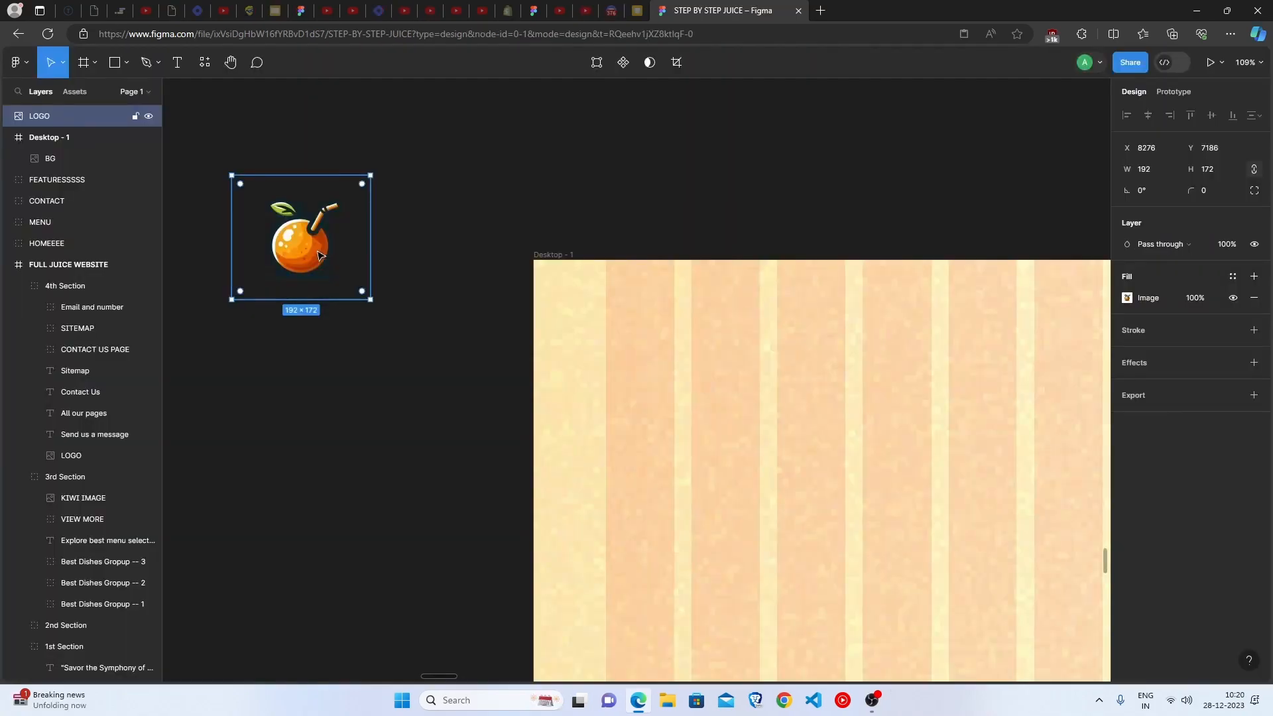
drag(318, 256, 661, 354)
click(695, 210)
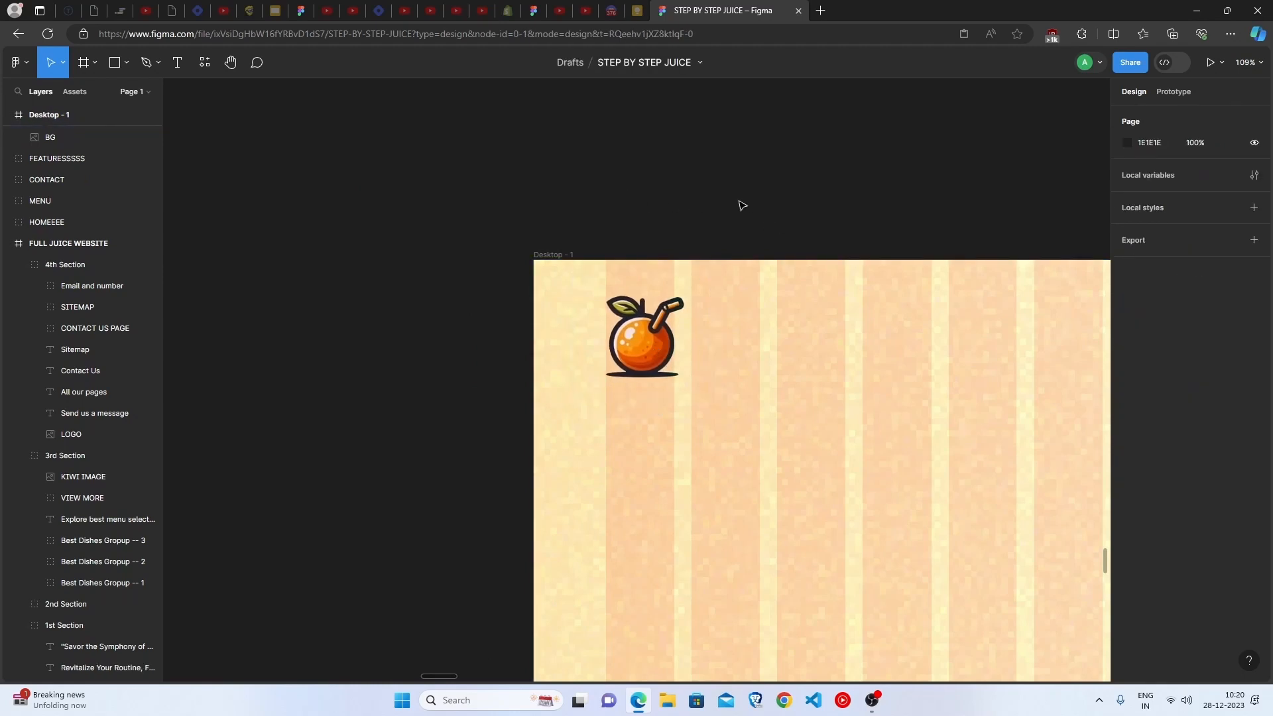
scroll(801, 361, right, 5)
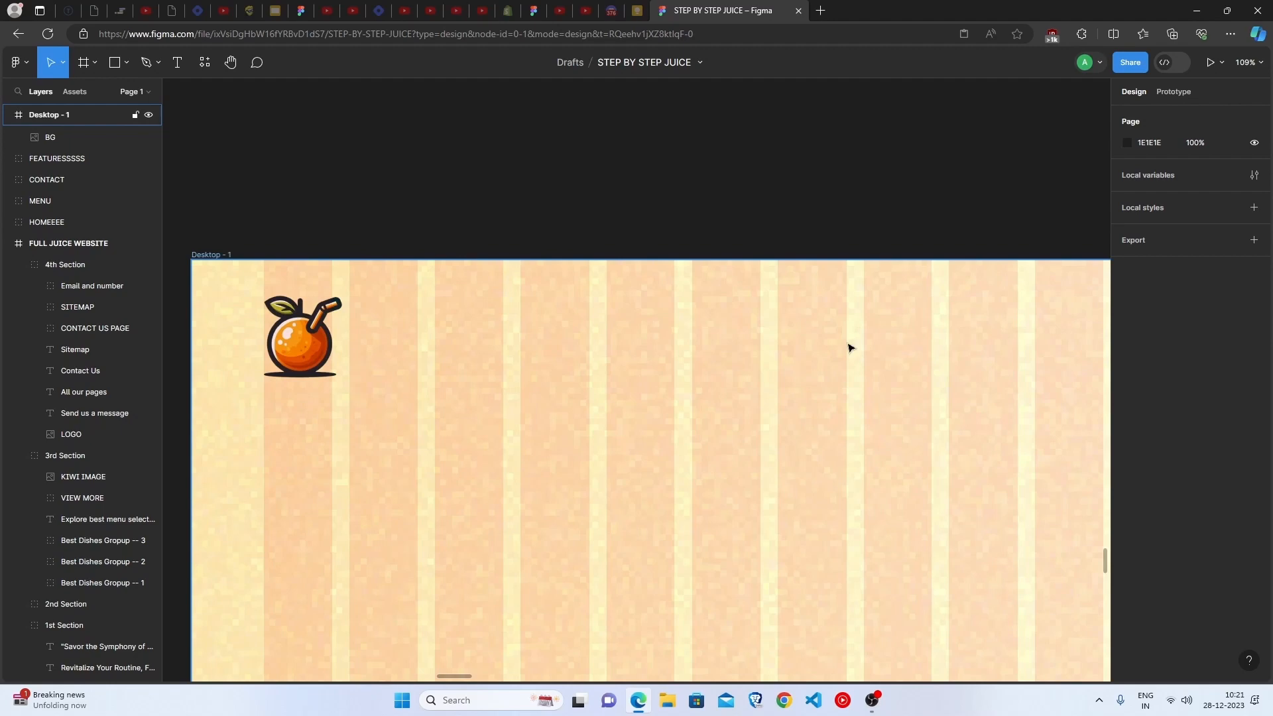
scroll(558, 327, down, 5)
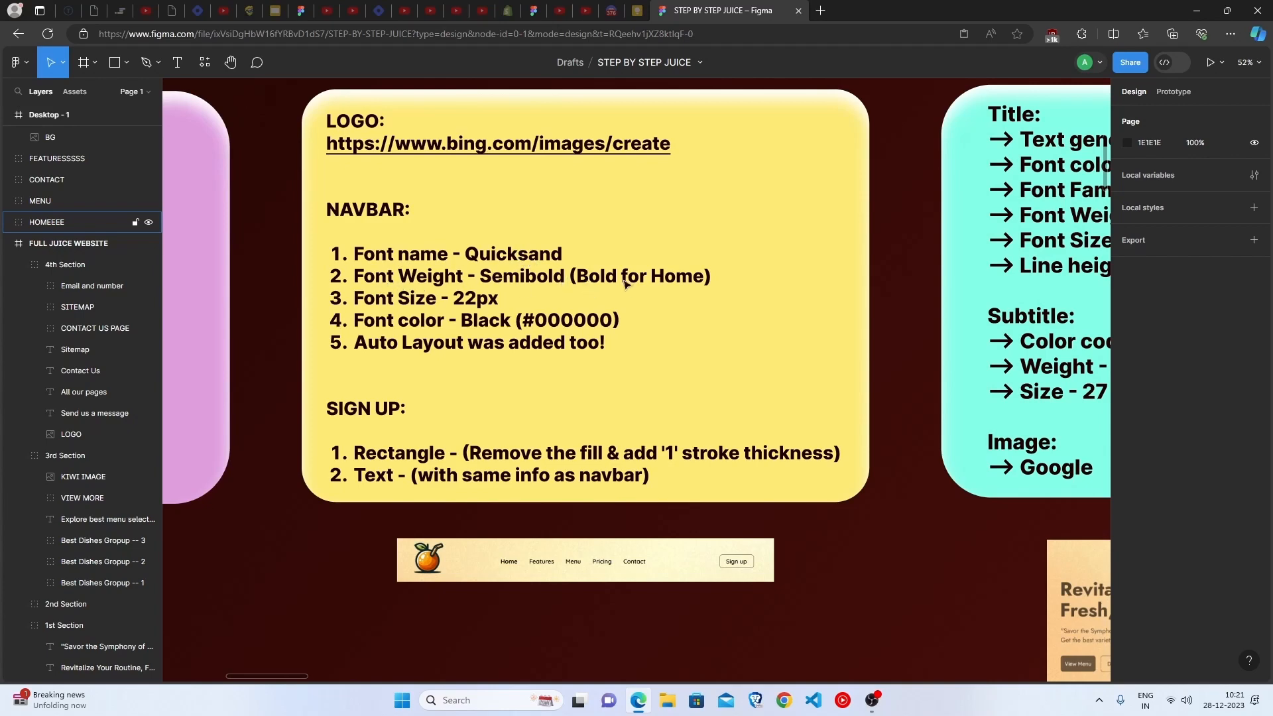
scroll(494, 569, up, 10)
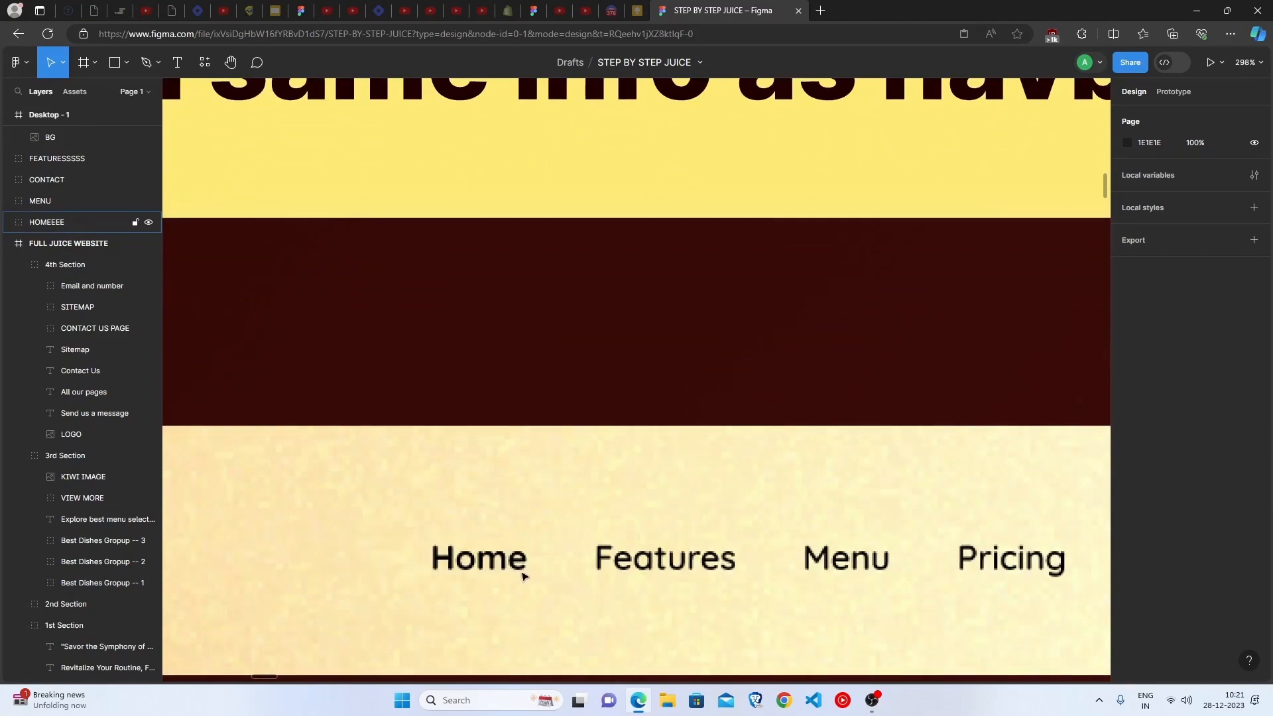
scroll(716, 556, down, 8)
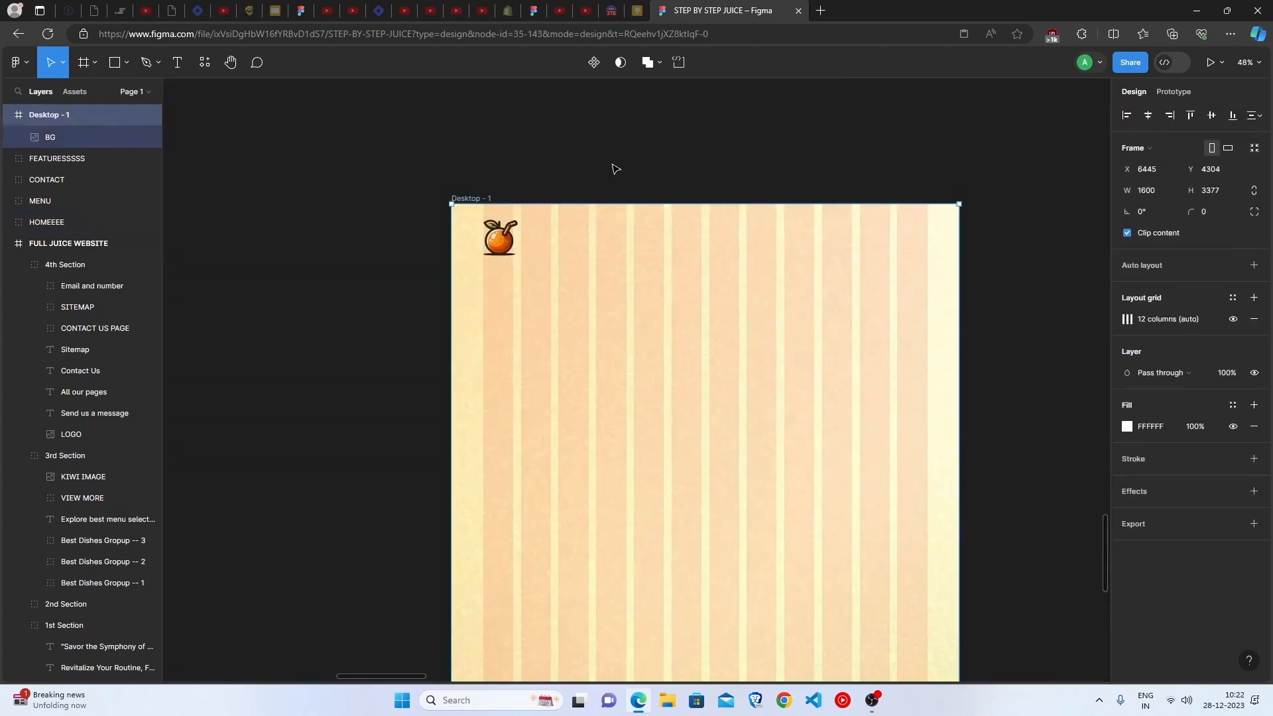
click(615, 169)
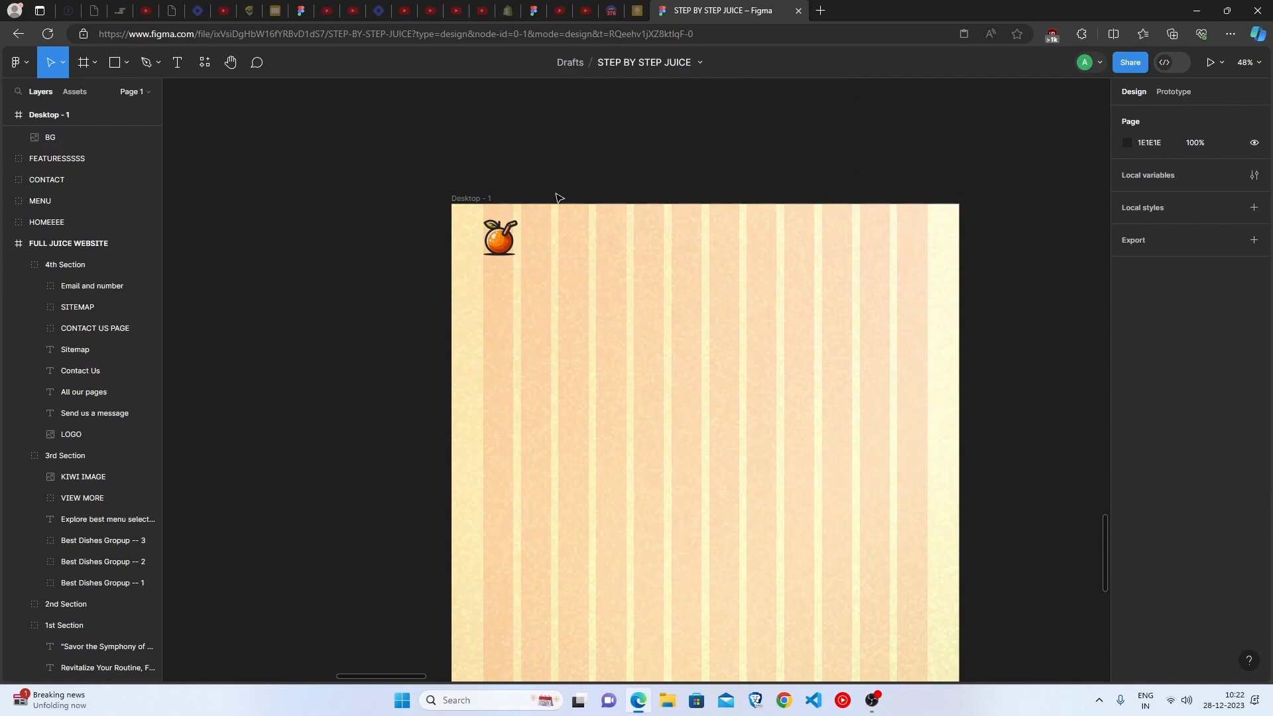
Add a "Home" text label beside the logo in the Desktop - 1 frame, at about X 432, Y 105
key(t)
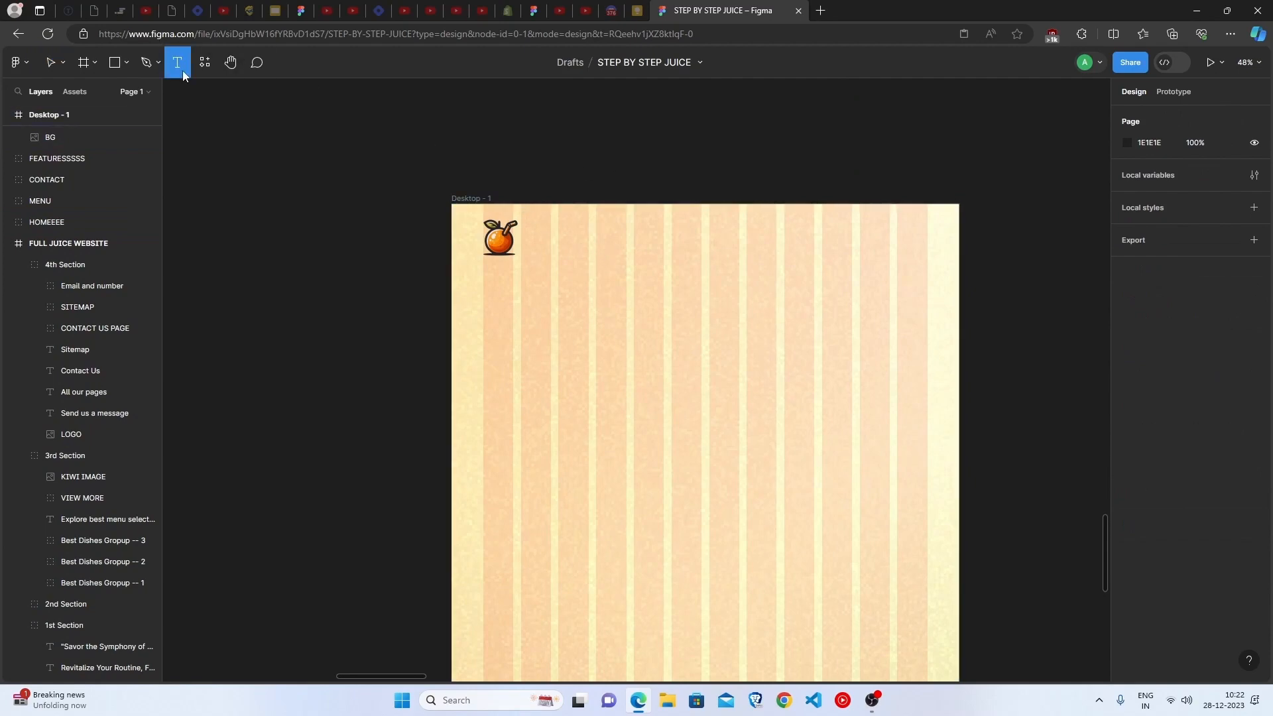
click(588, 268)
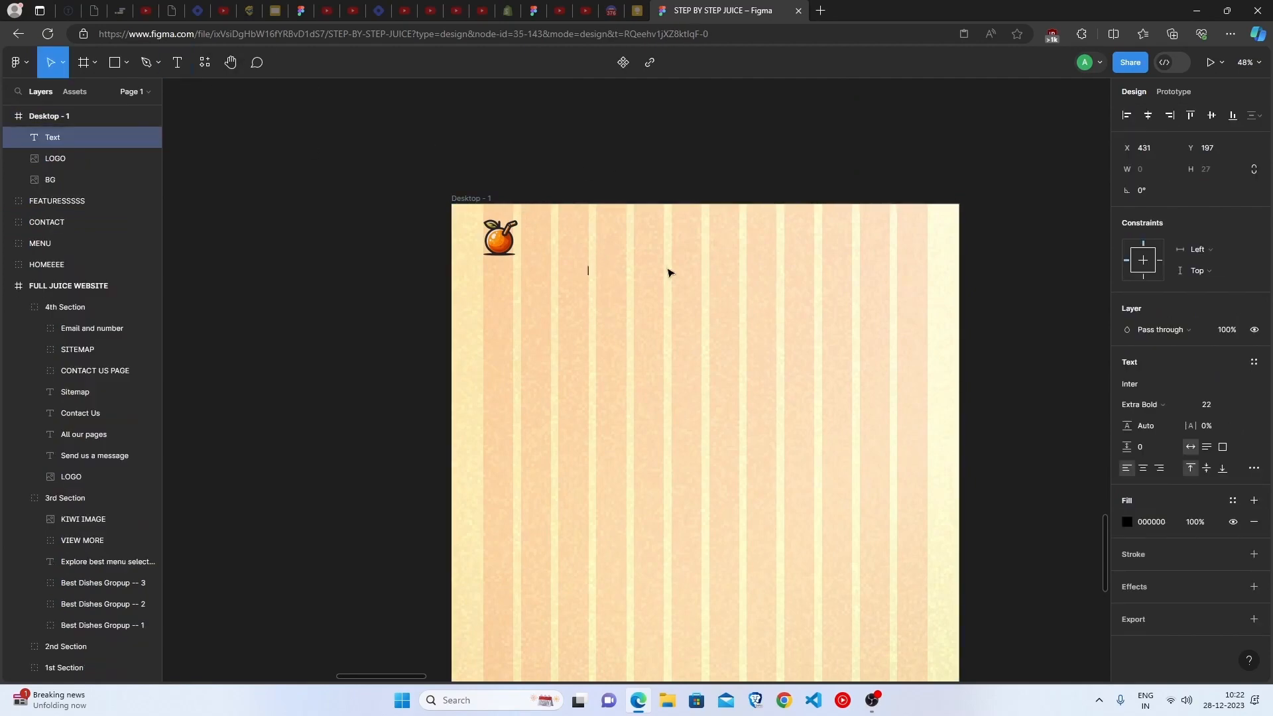
text(Home)
key(Escape)
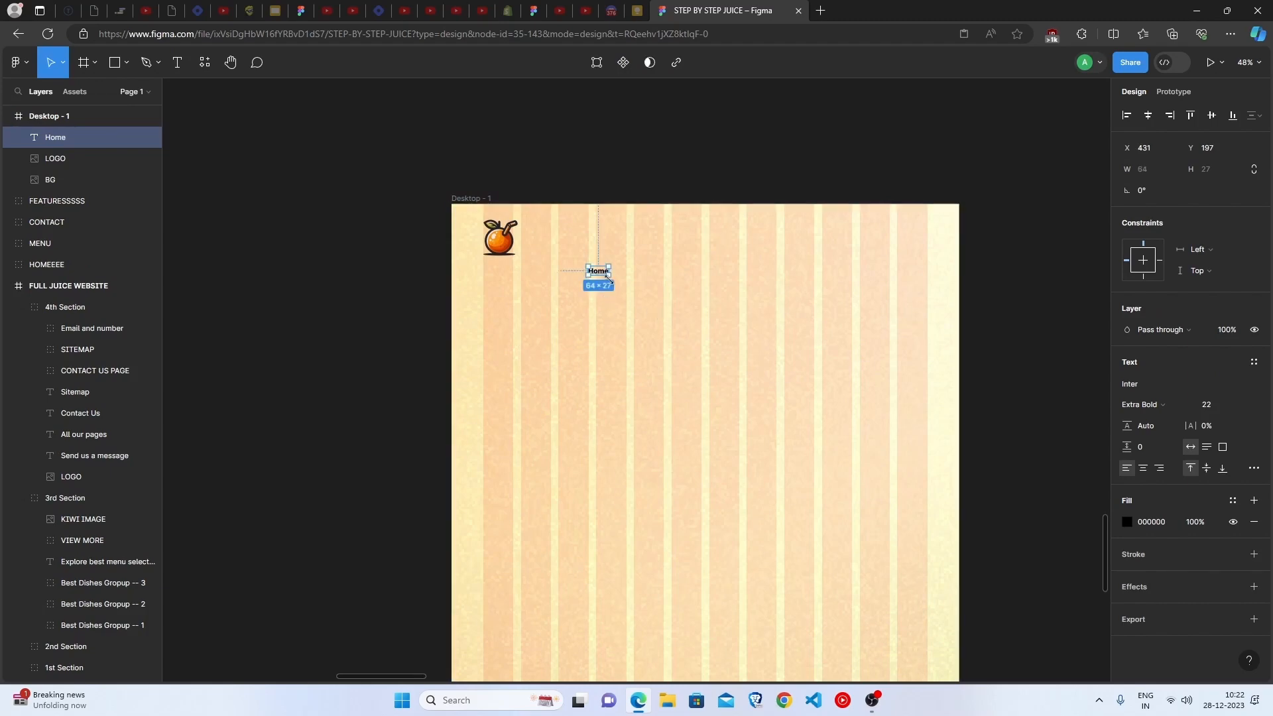
drag(607, 272, 606, 244)
Set the Home label's font to Quicksand in Bold weight and check its fill color
double_click(598, 245)
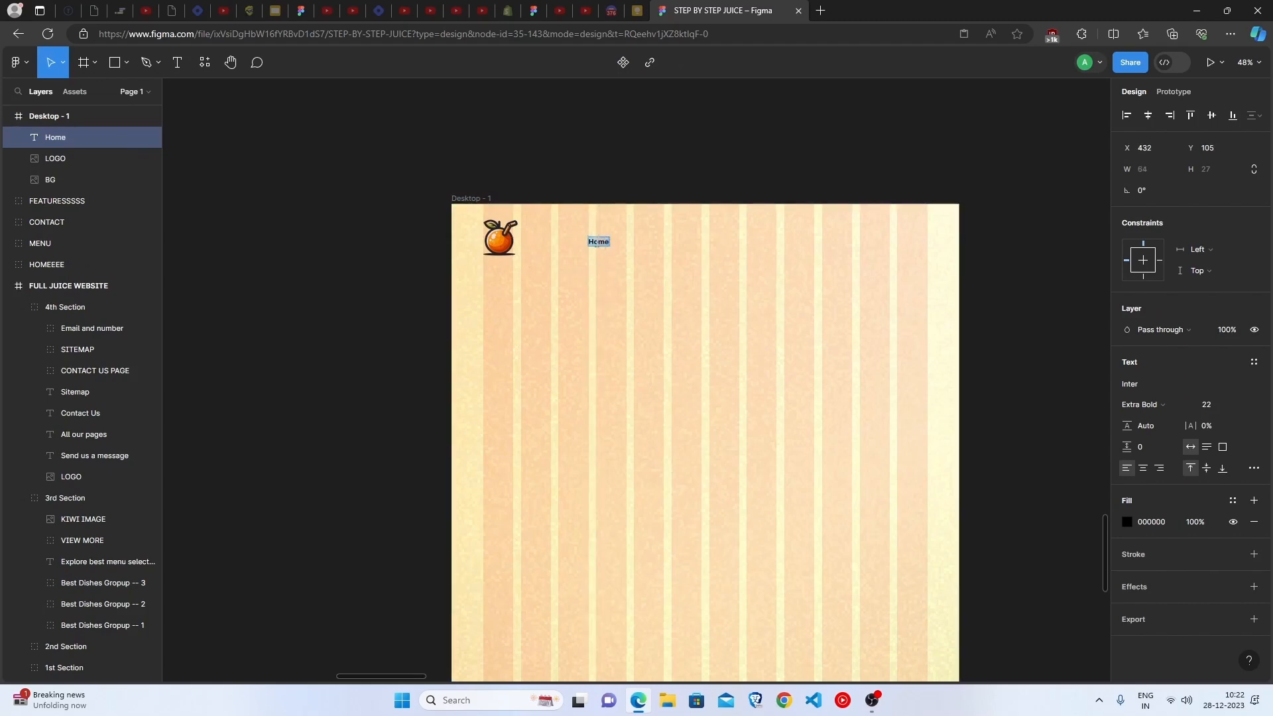
click(1129, 384)
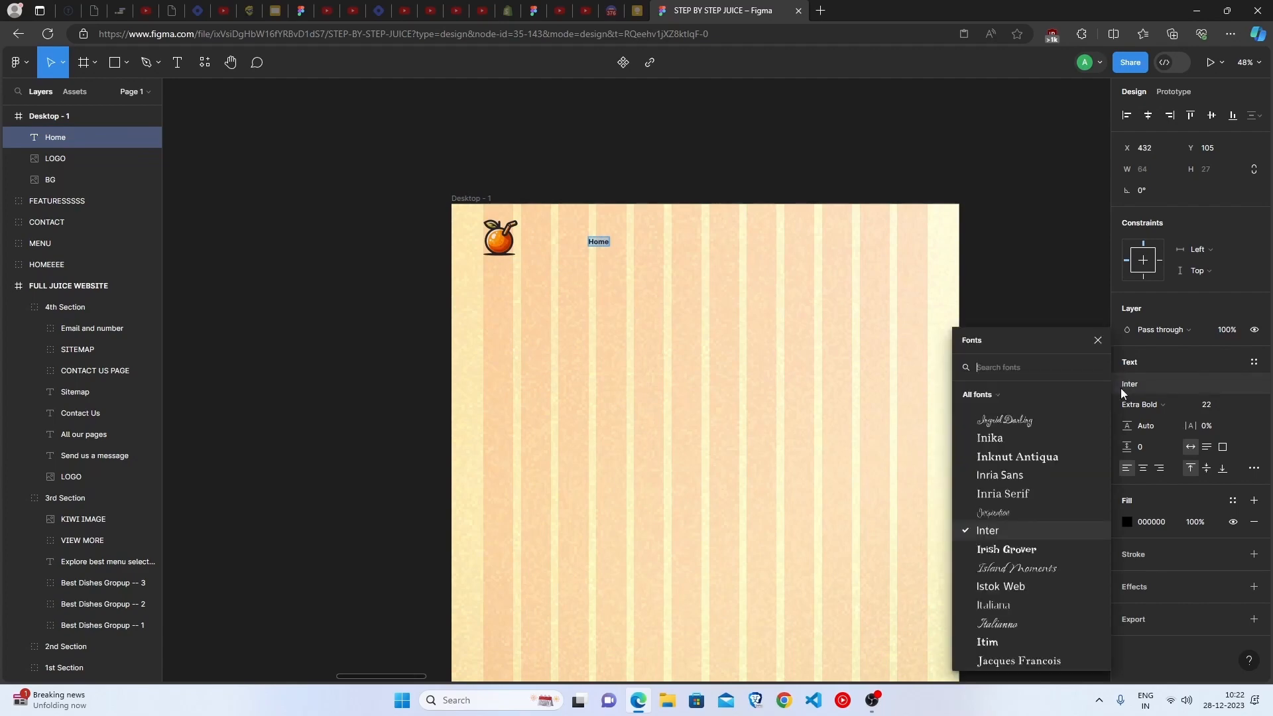
text(quic)
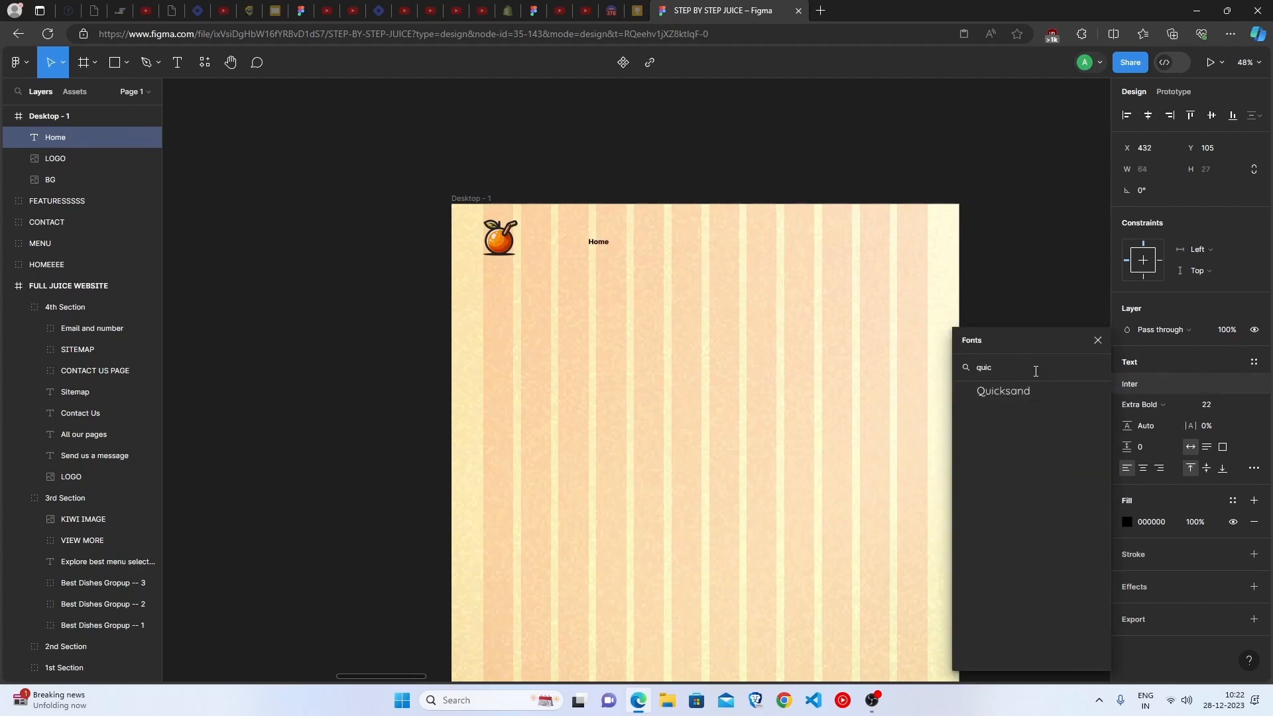
click(1045, 393)
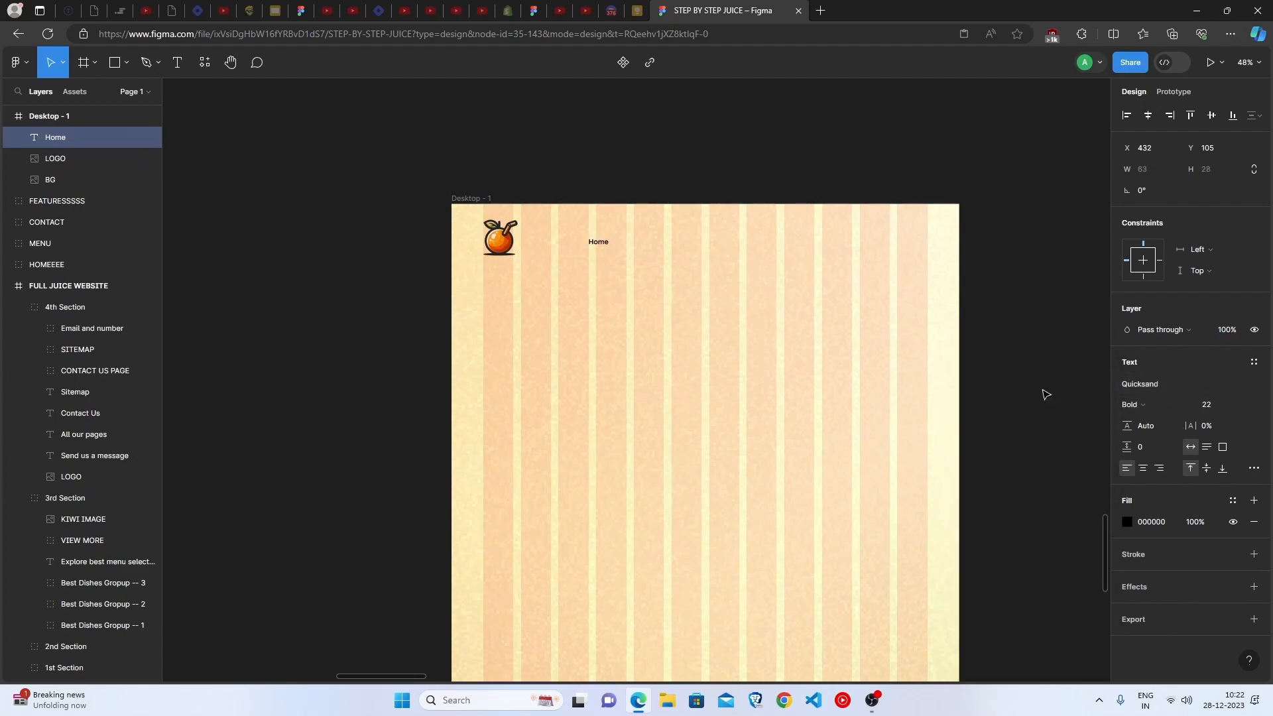
click(1140, 405)
click(1146, 405)
click(1126, 524)
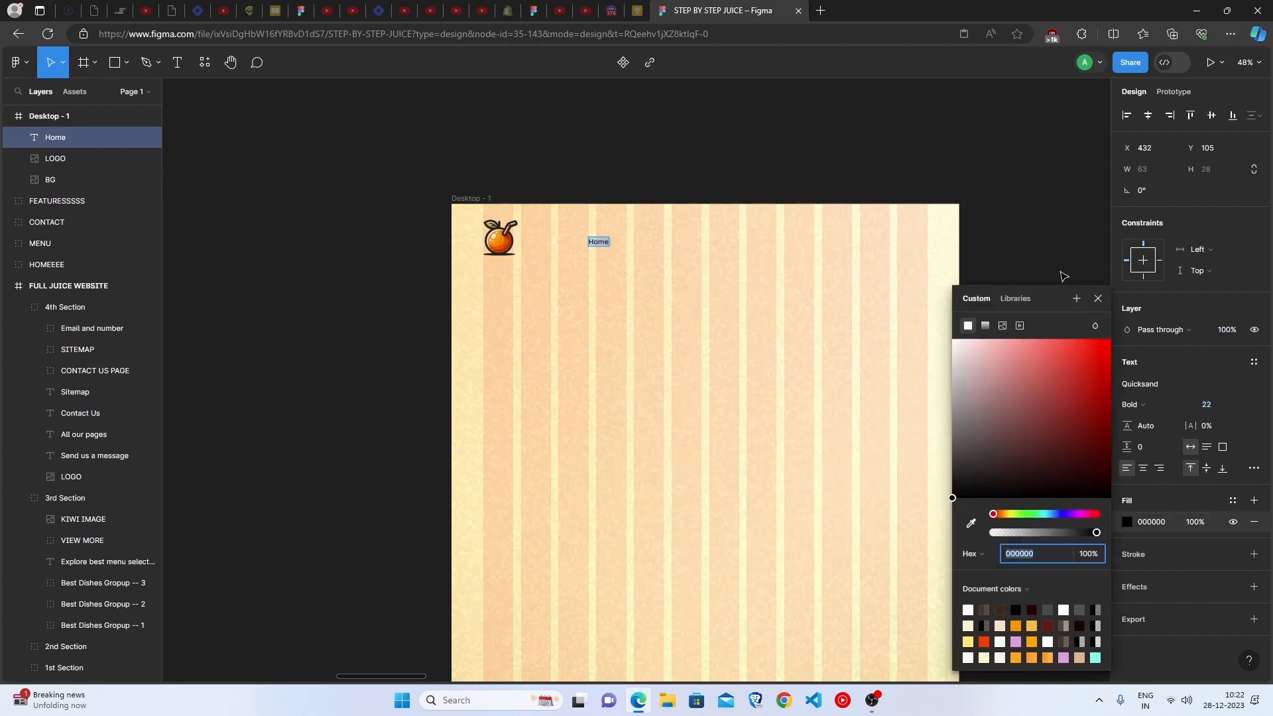
click(1055, 247)
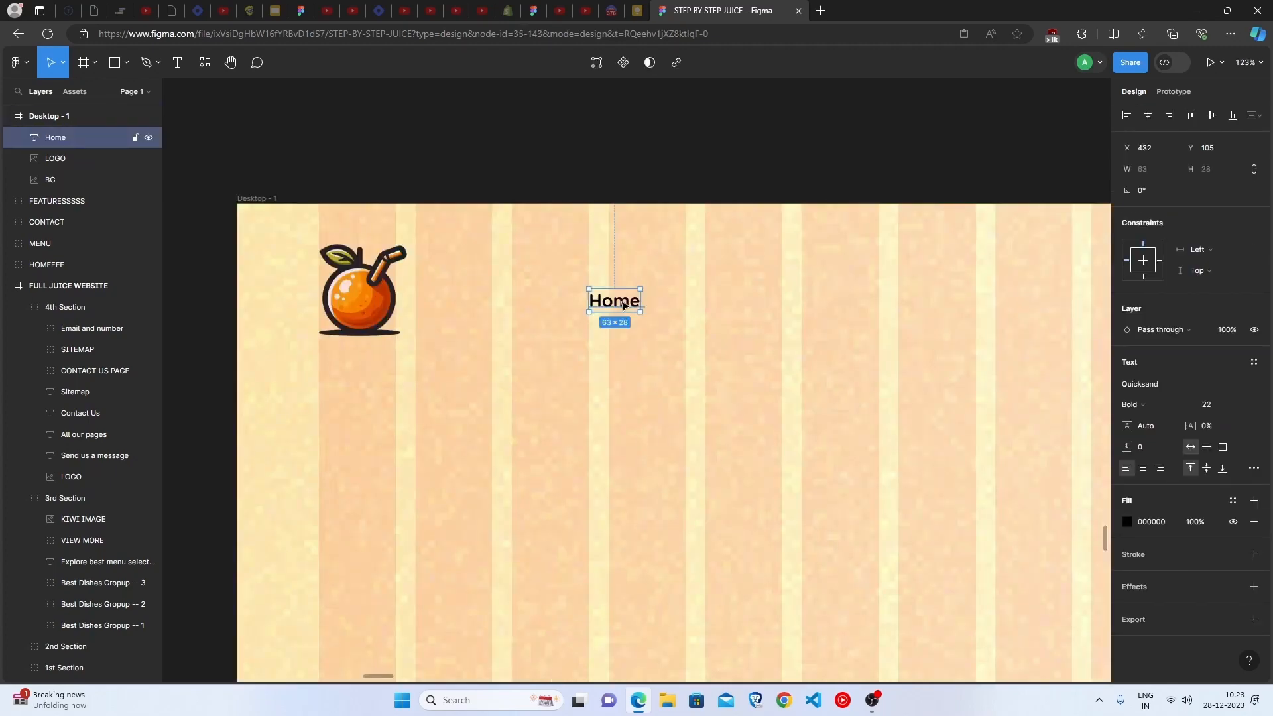
Duplicate the Home label three times in a row beside it and change the copies to Features, Menu and Contact
drag(623, 305, 876, 301)
click(695, 306)
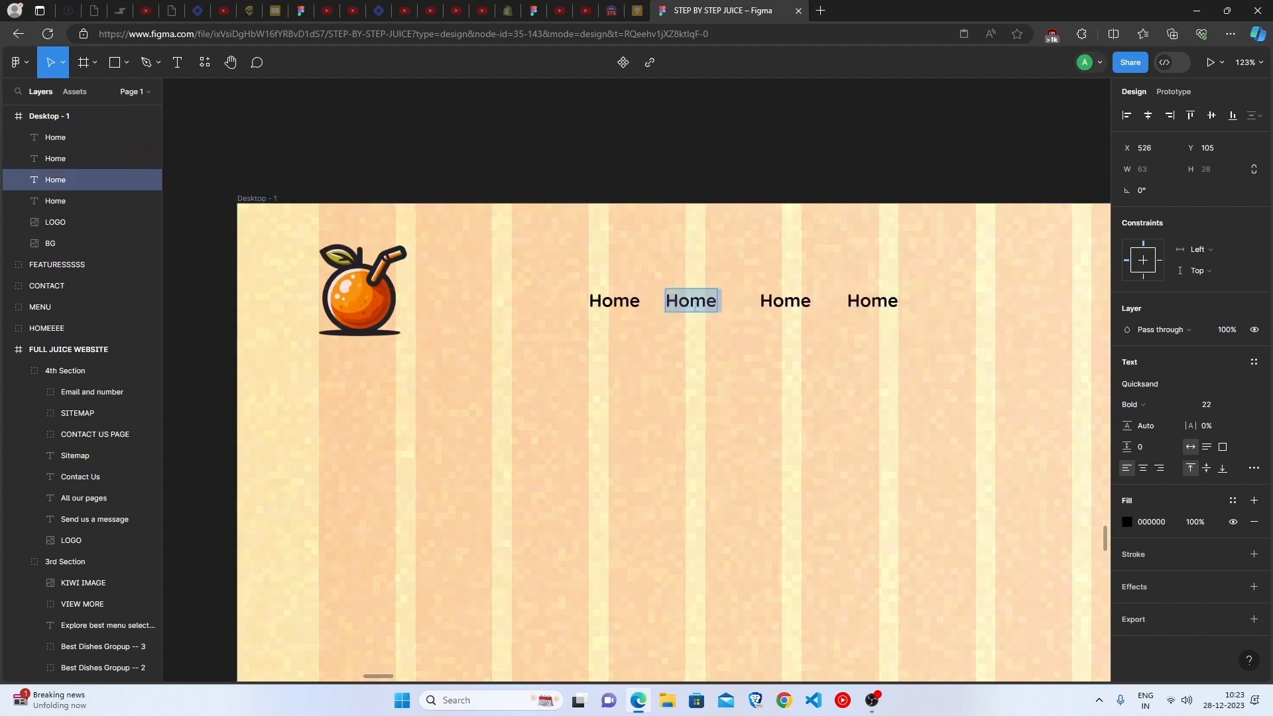
scroll(657, 312, up, 3)
text(Features)
double_click(656, 395)
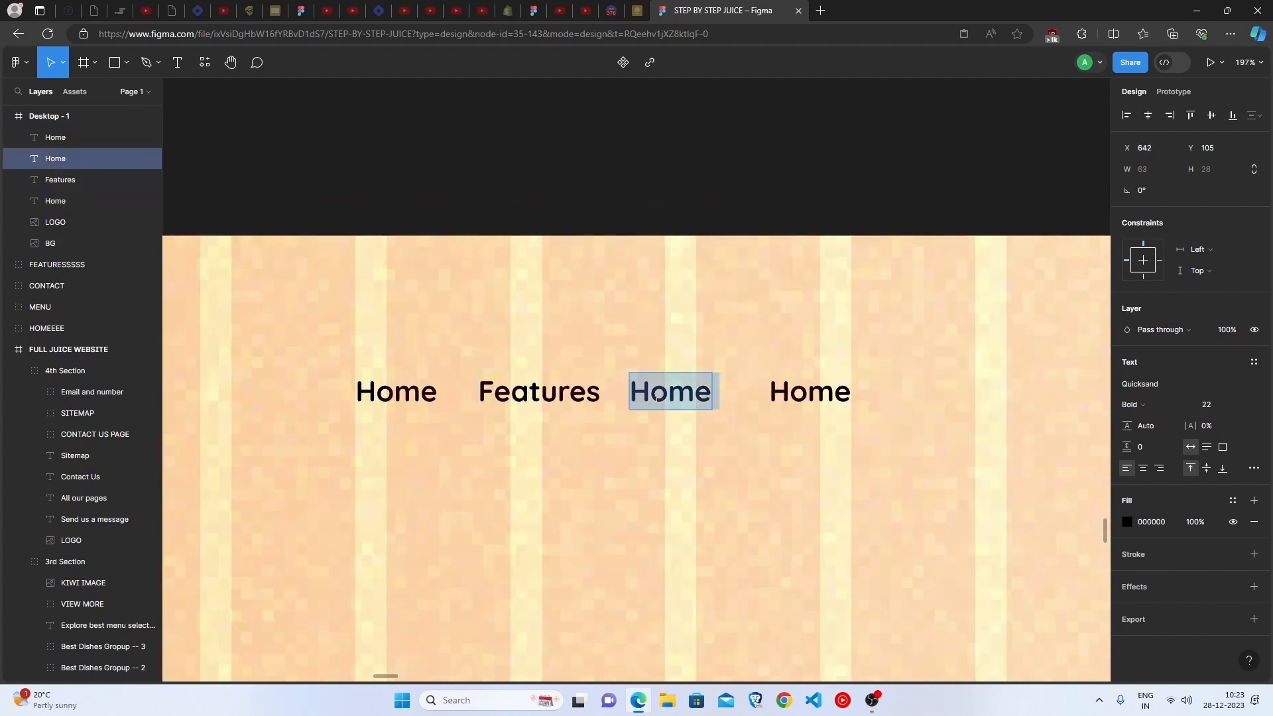
text(Menu)
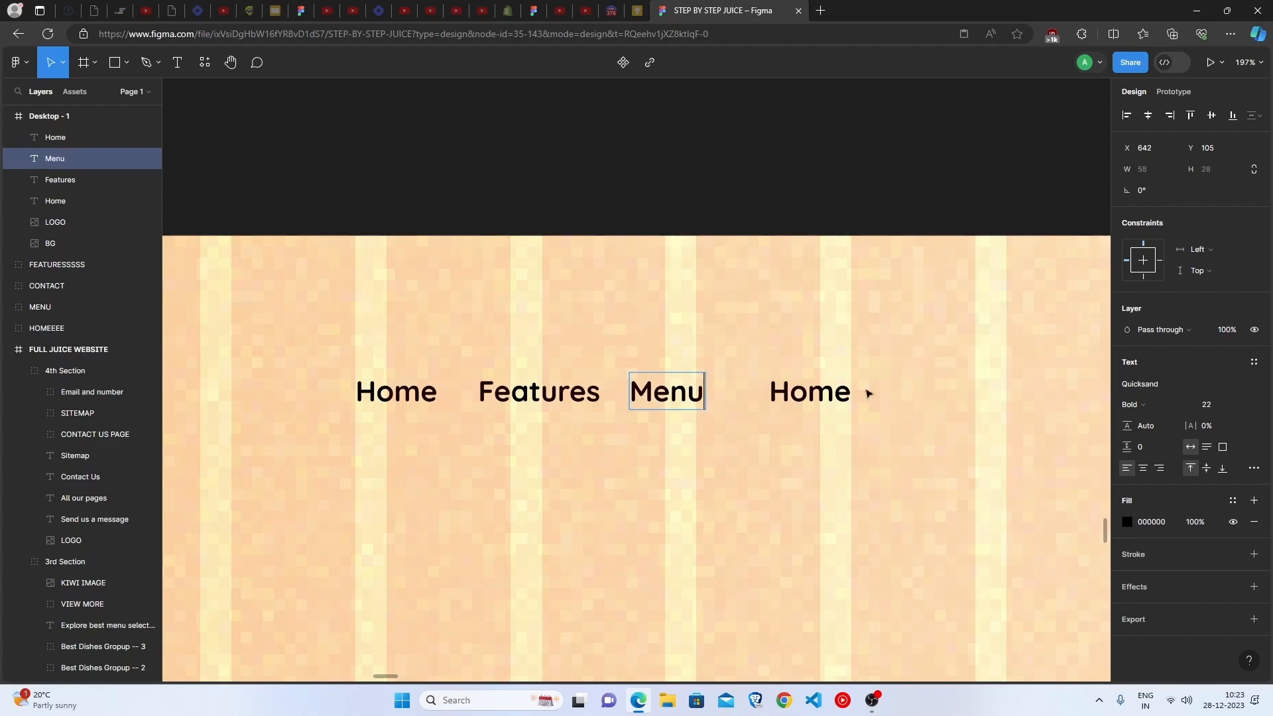
double_click(822, 396)
text(Contact)
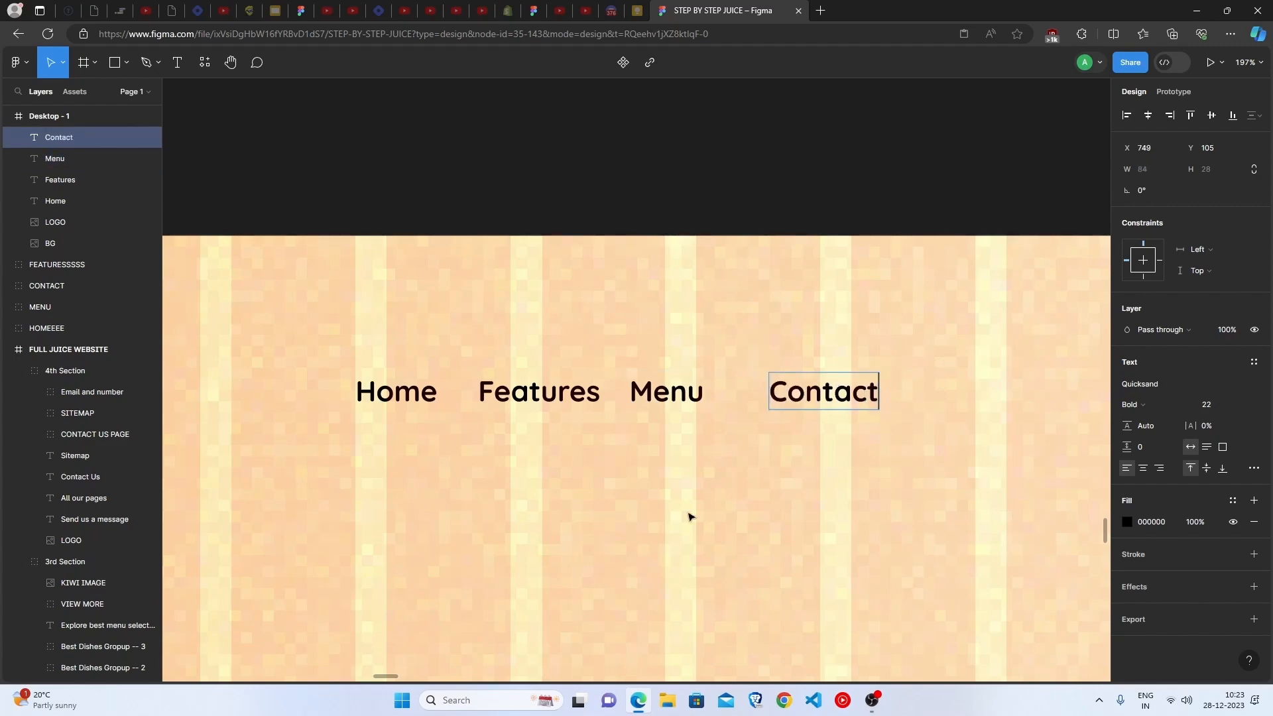
key(Escape)
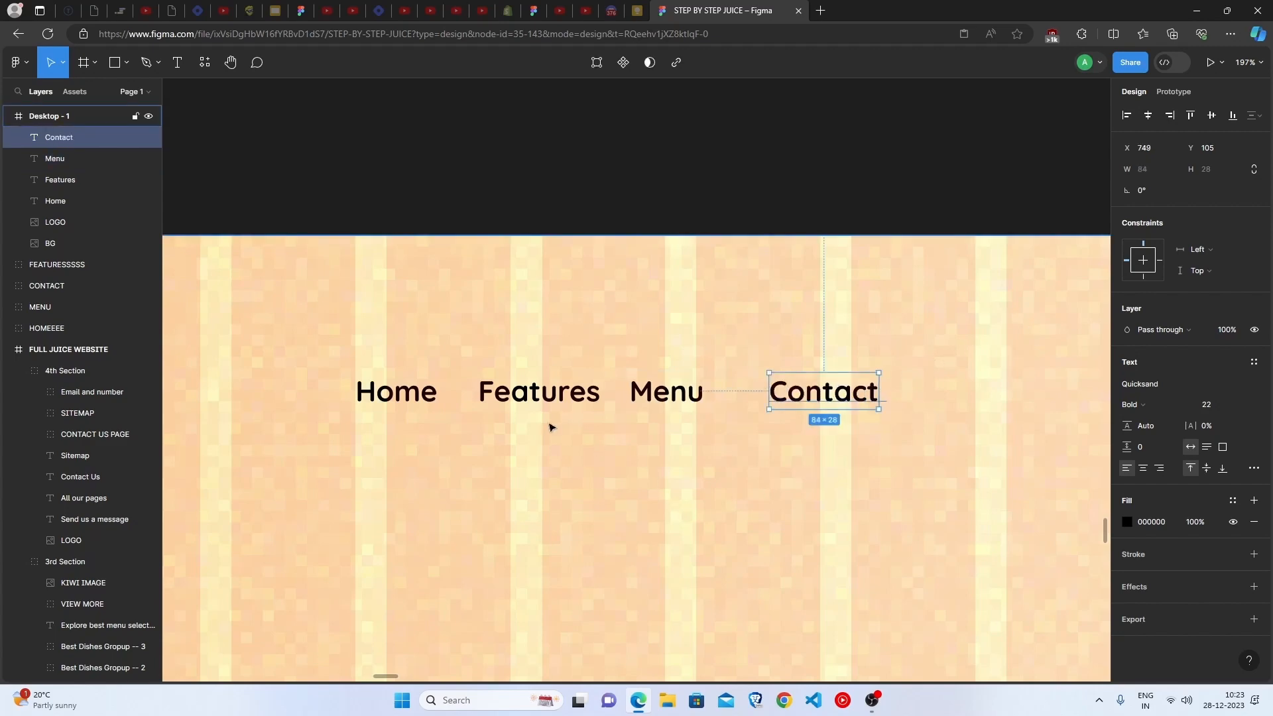
Set the font weight of the Features, Menu and Contact labels to SemiBold
click(547, 398)
shift+click(649, 401)
shift+click(822, 399)
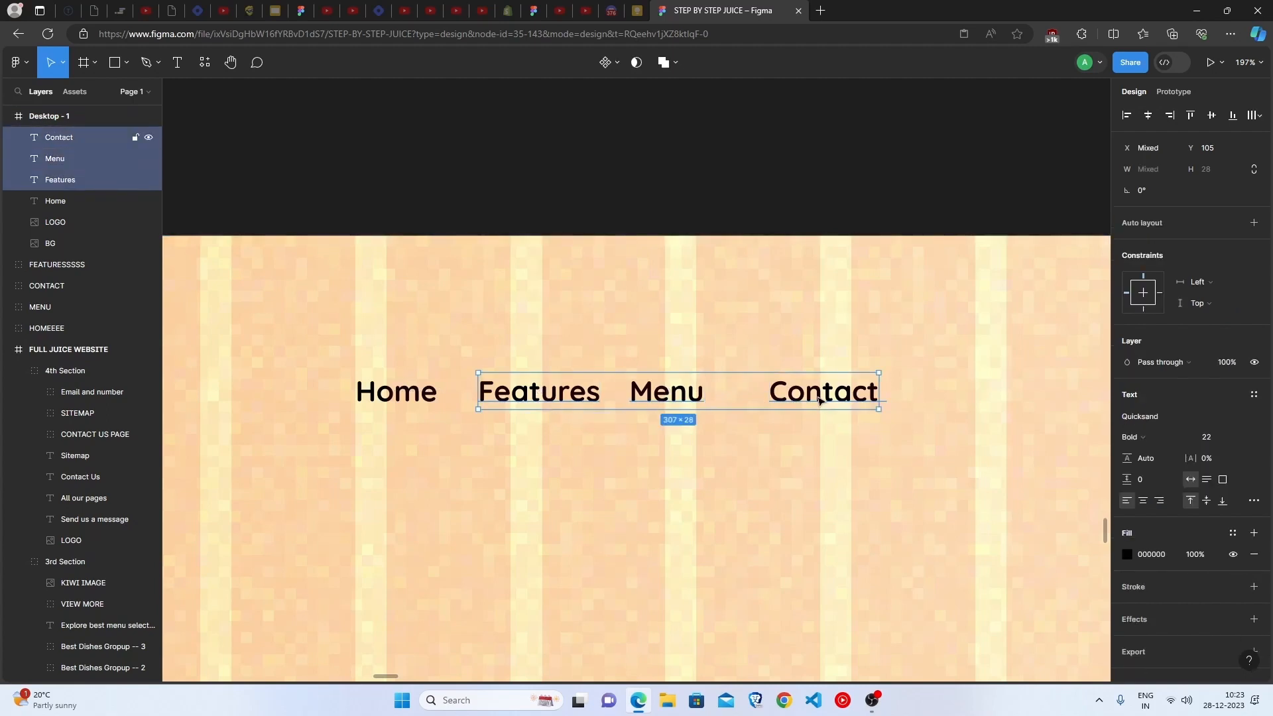
click(1158, 440)
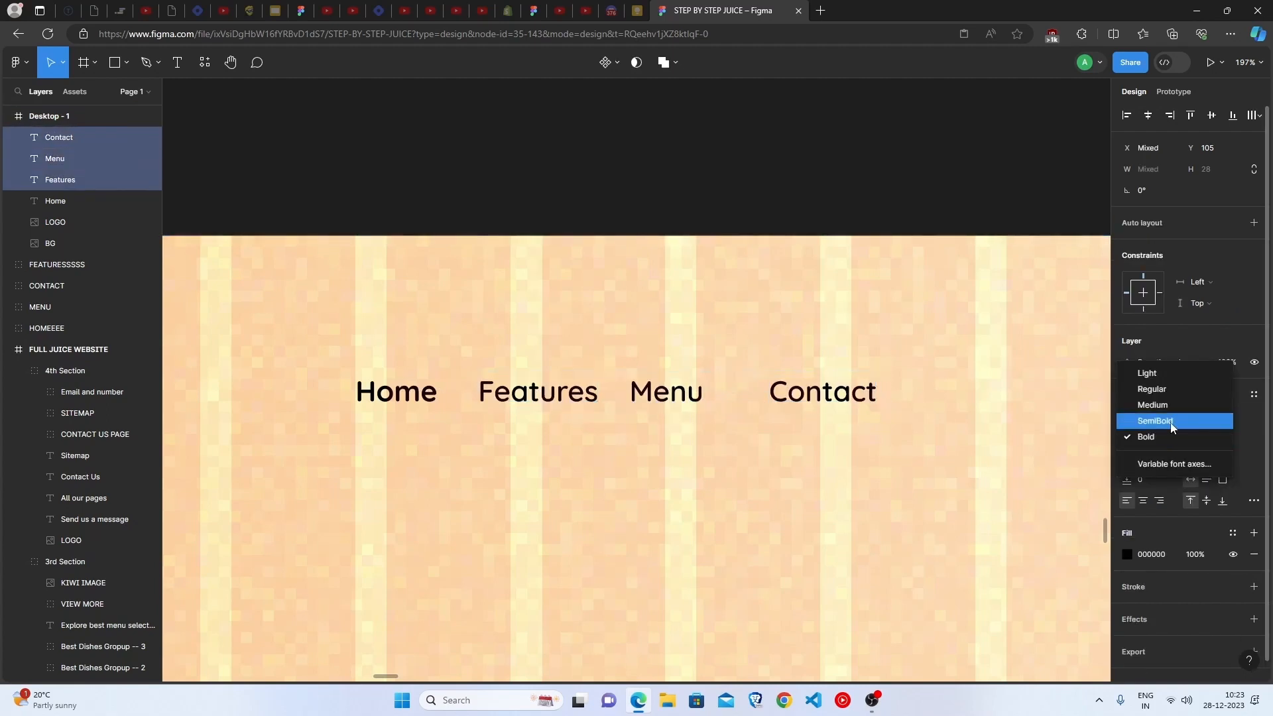
key(Escape)
key(Escape)
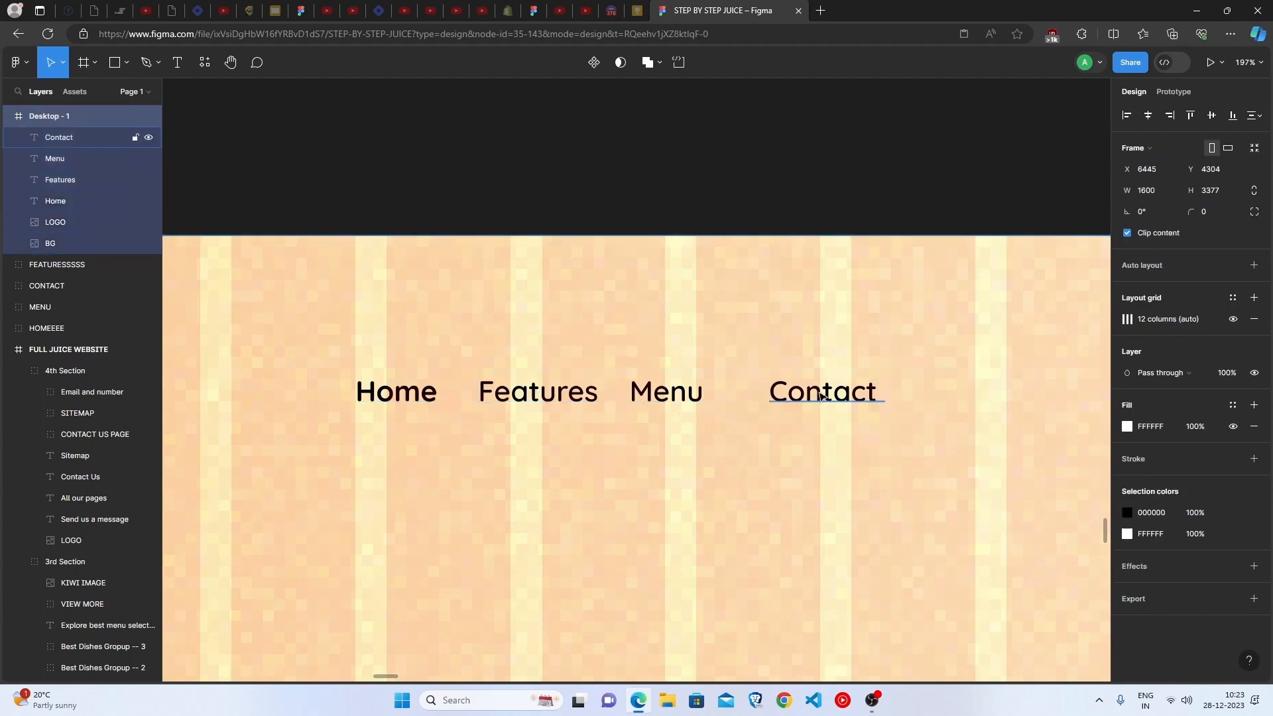
Combine the Home, Features, Menu and Contact labels into a horizontal auto layout
click(414, 398)
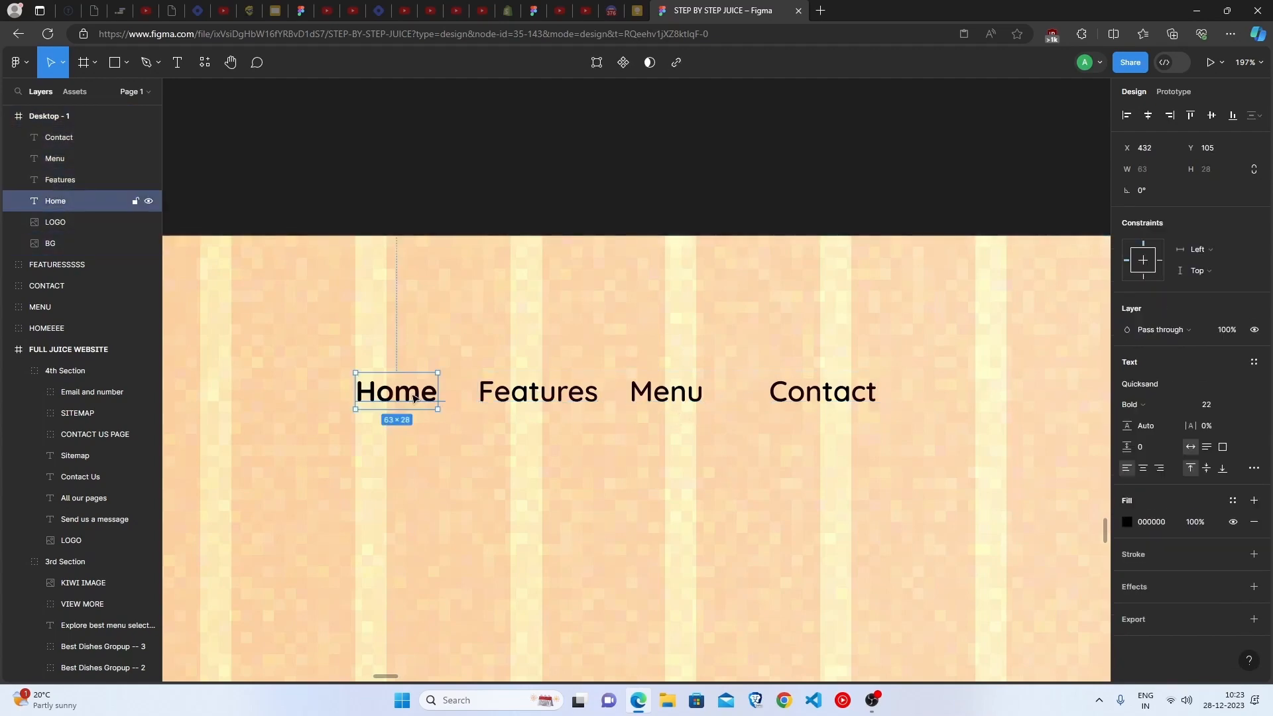
shift+click(537, 401)
shift+click(653, 402)
shift+click(790, 391)
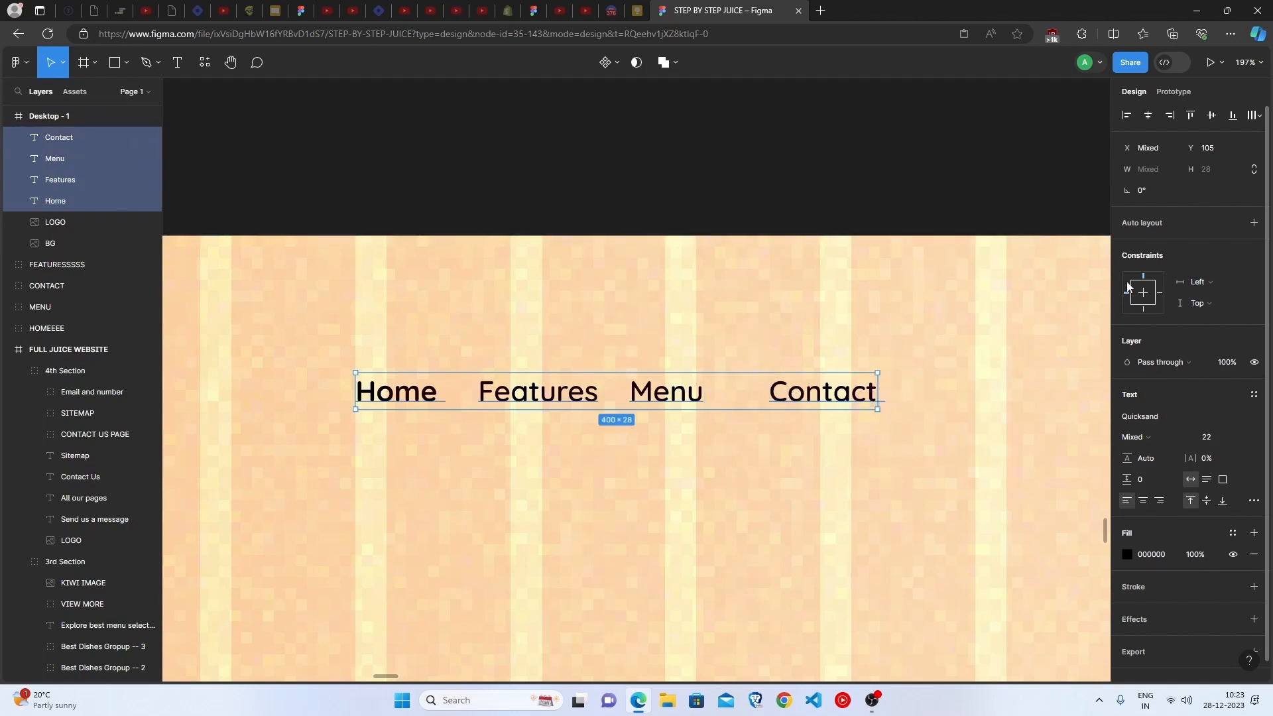
key(shift+a)
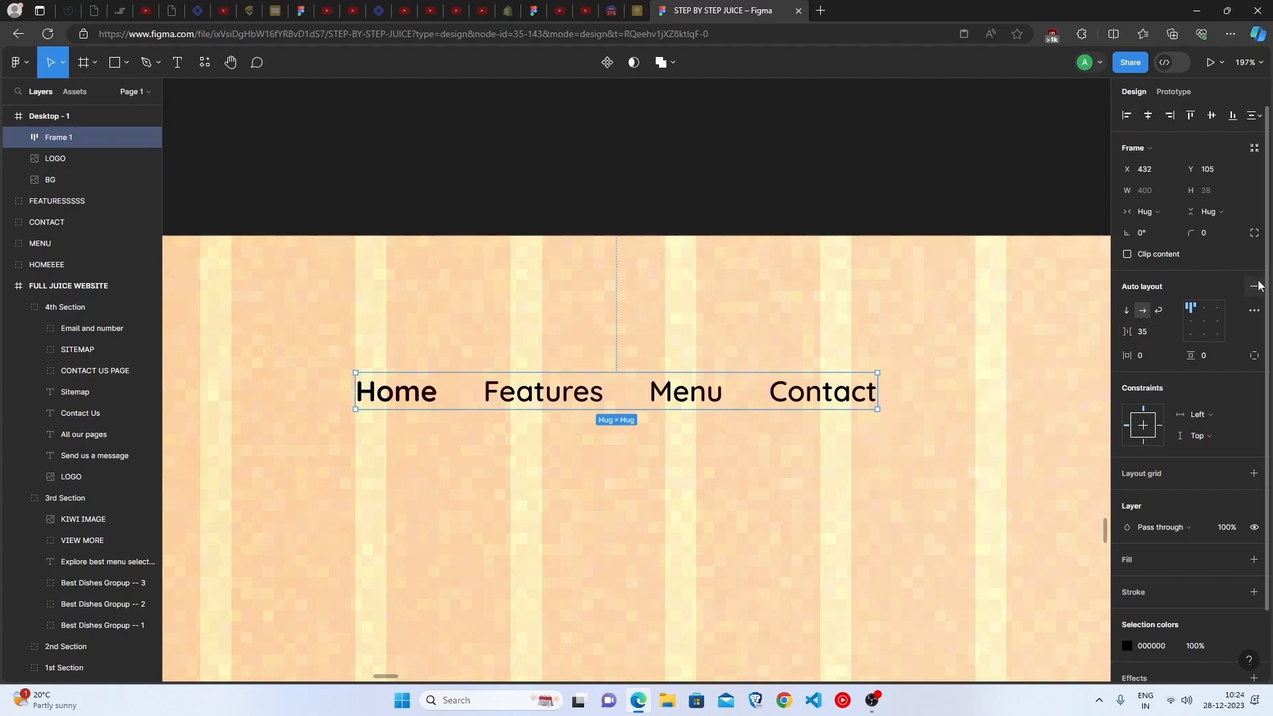
click(554, 557)
Compare the new navbar with the finished design and read the SIGN UP rectangle and text instructions in the Step 2 notes
scroll(555, 557, down, 4)
scroll(554, 557, up, 2)
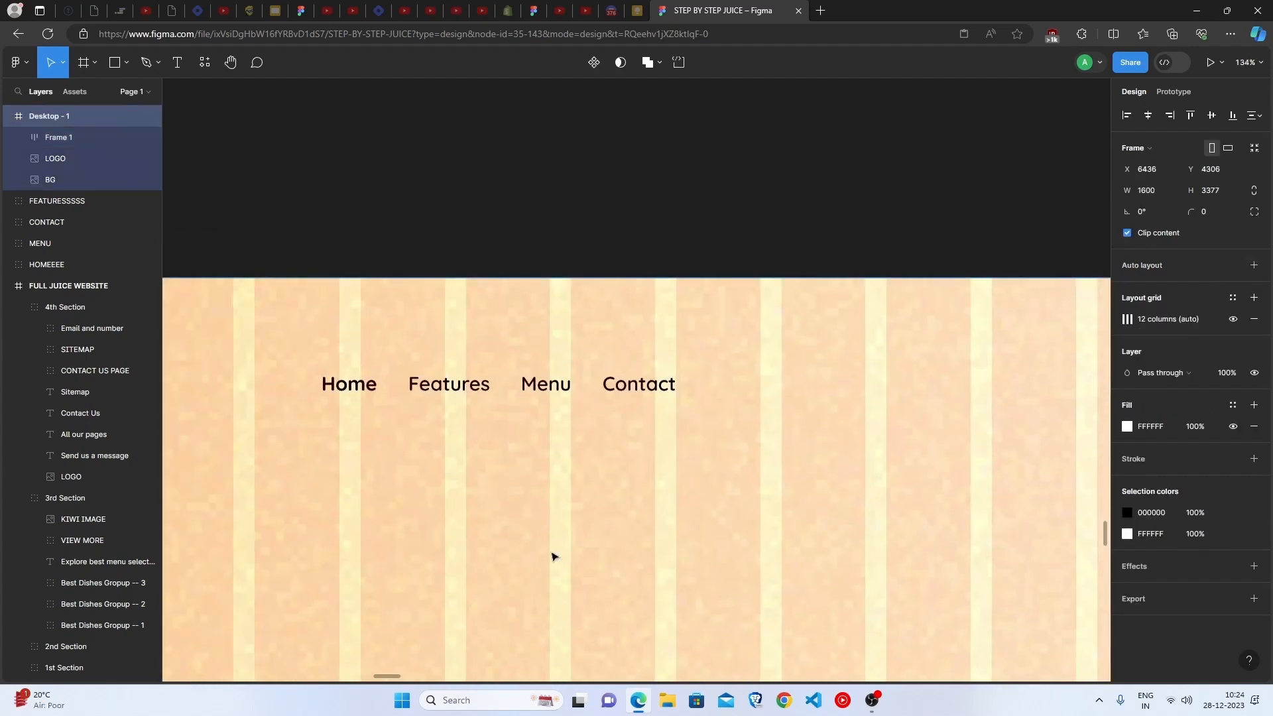
scroll(554, 557, down, 3)
scroll(441, 540, down, 5)
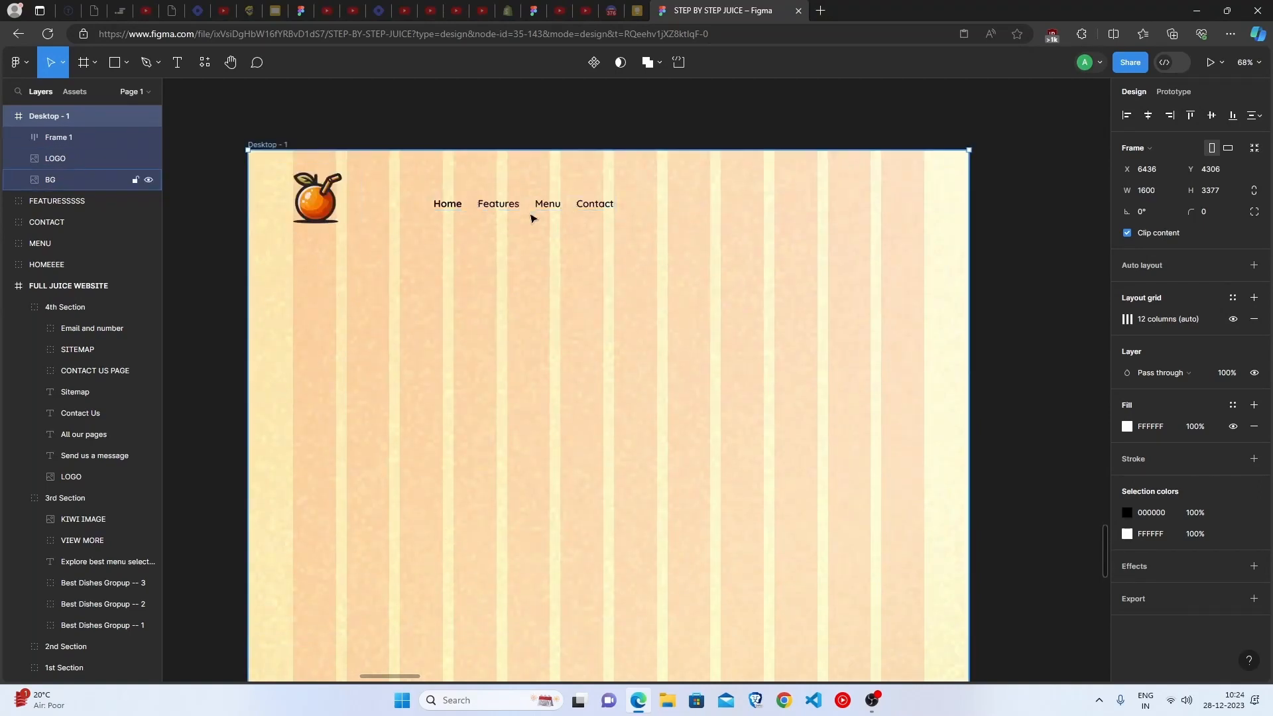
scroll(270, 440, left, 5)
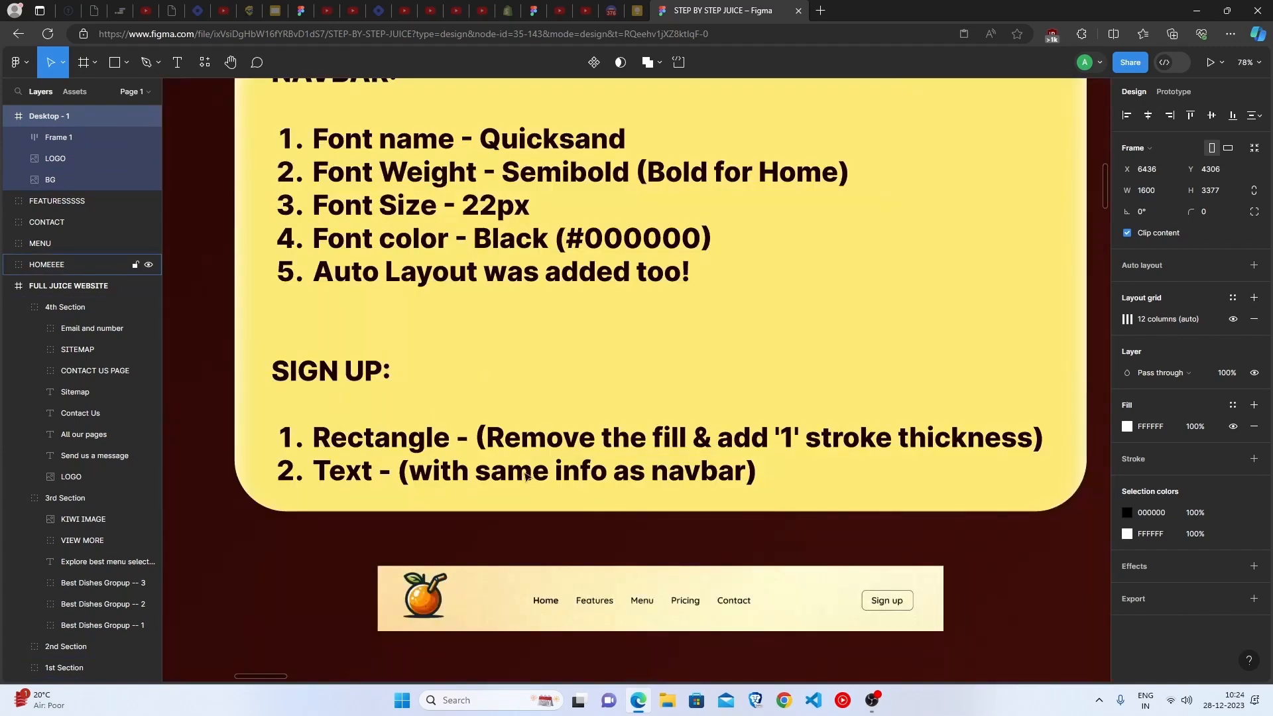
scroll(548, 478, down, 1)
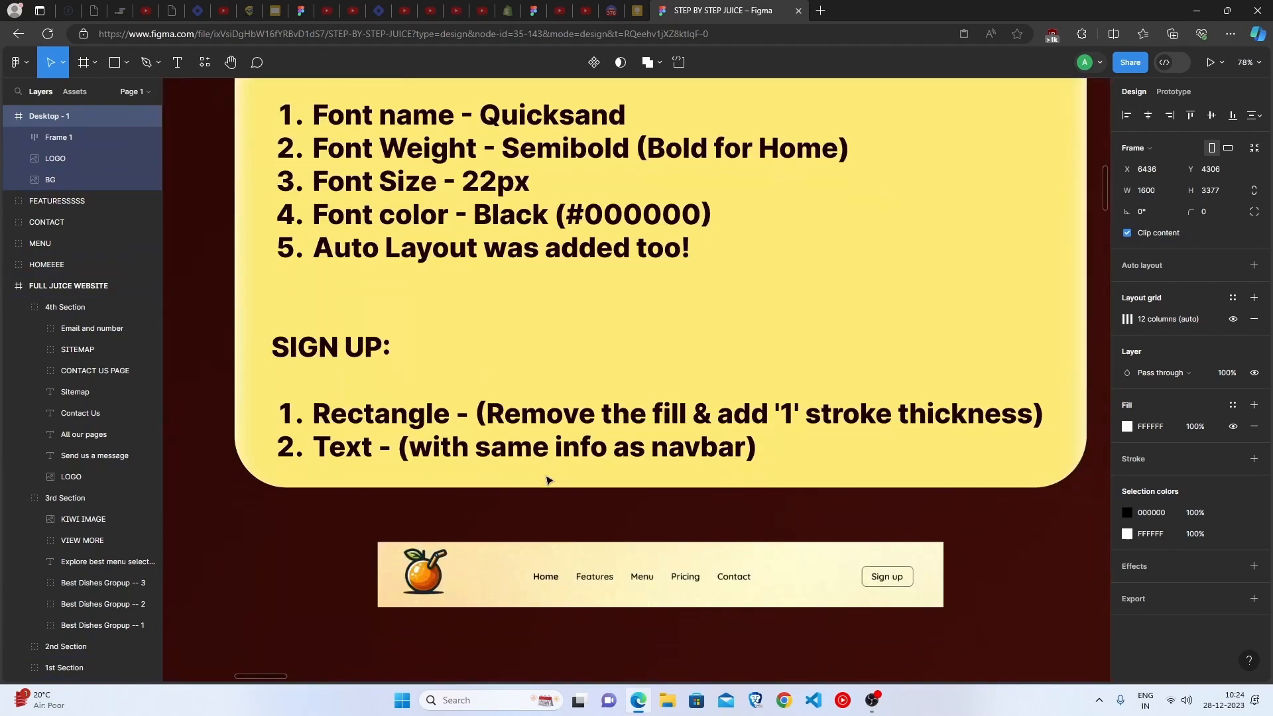
scroll(547, 479, right, 1)
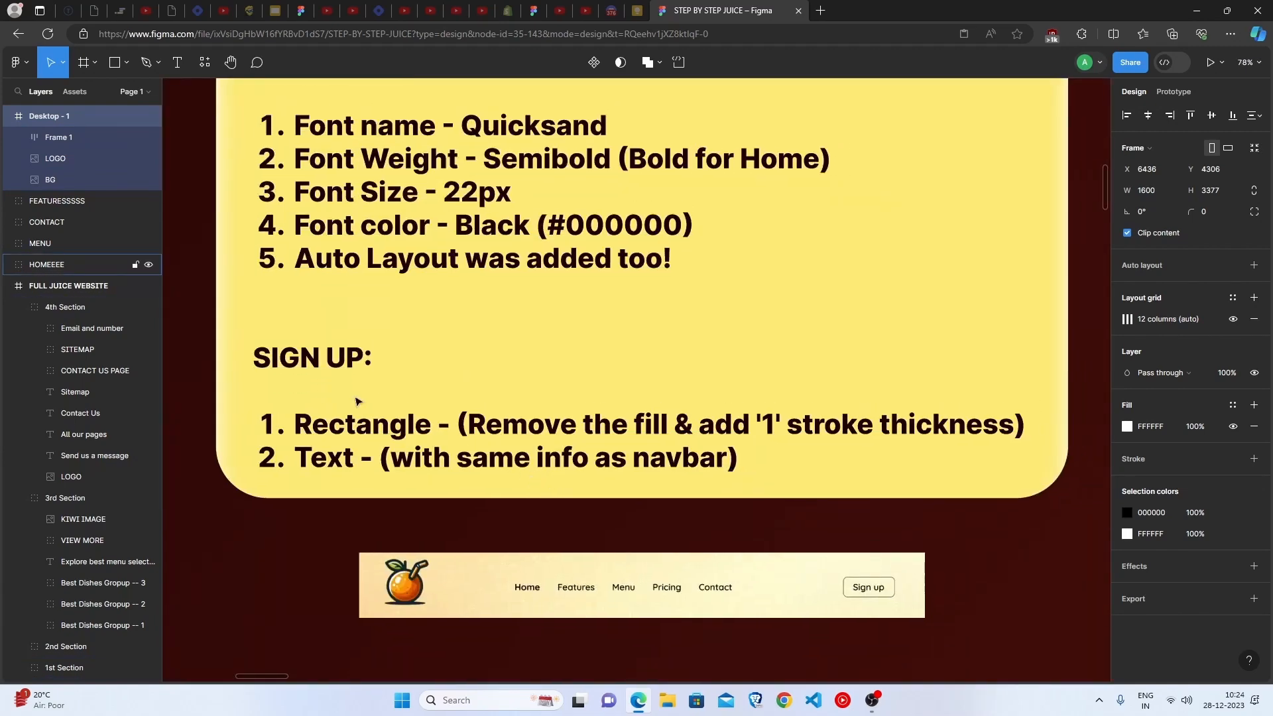
triple_click(323, 433)
click(291, 517)
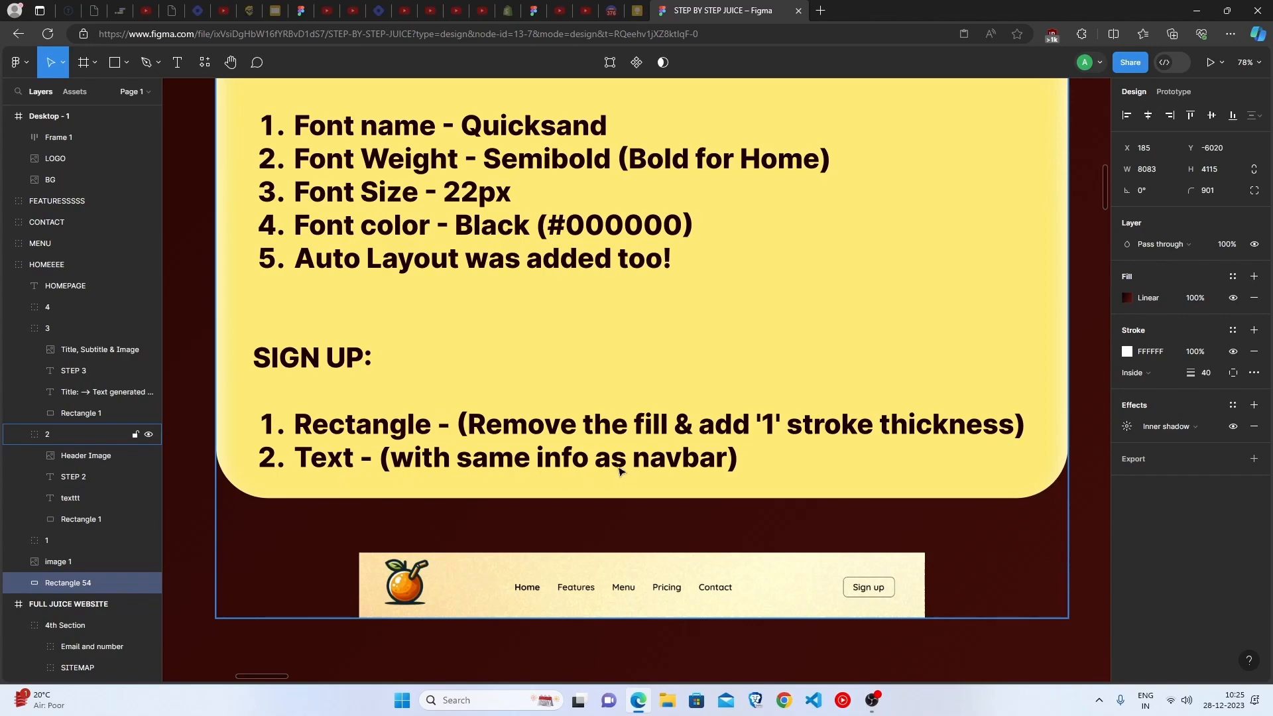
scroll(606, 548, down, 8)
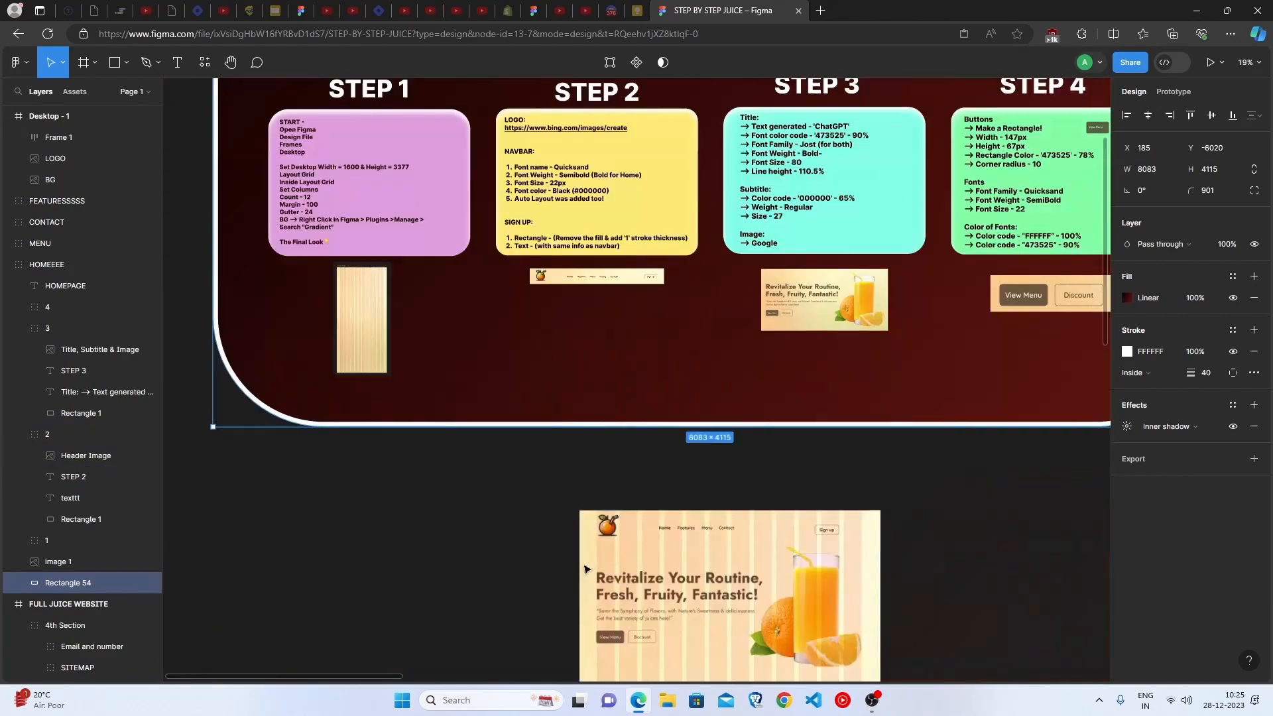
Add a rectangle beside the Contact label in the Desktop - 1 header and size it 127 by 50
scroll(590, 568, down, 4)
scroll(588, 566, down, 4)
scroll(606, 247, up, 8)
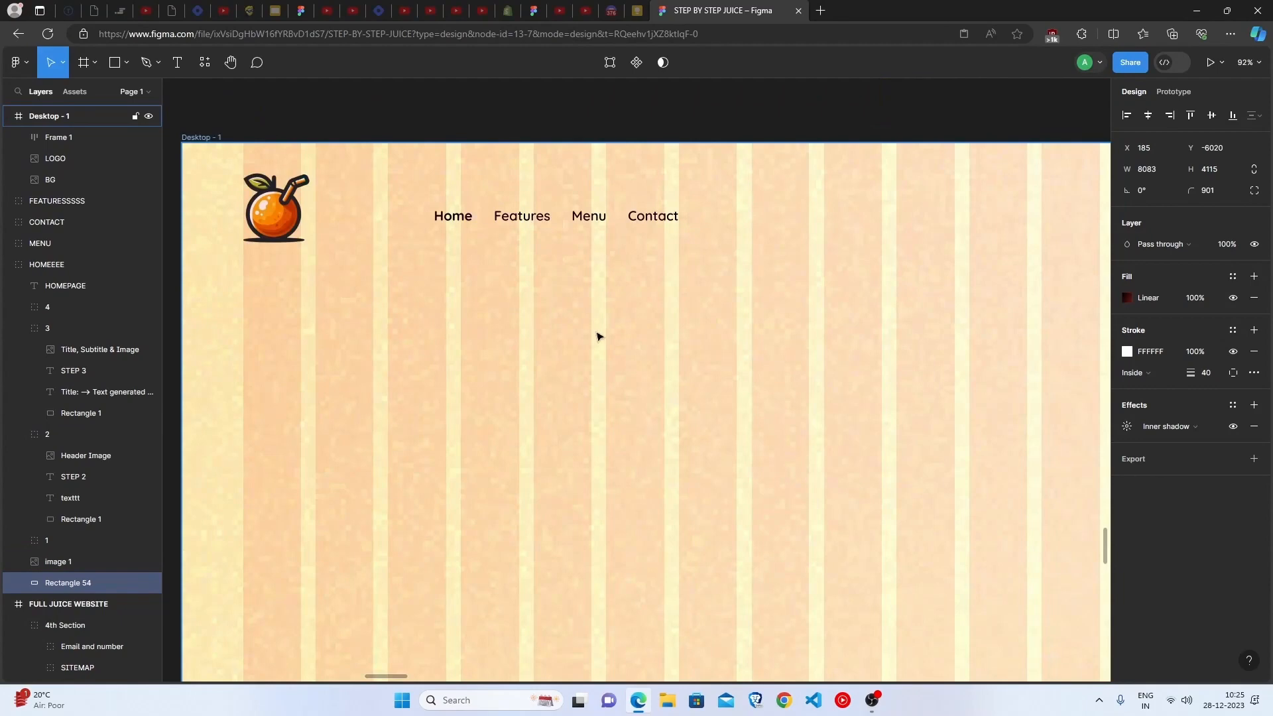
scroll(598, 337, right, 2)
scroll(598, 337, down, 2)
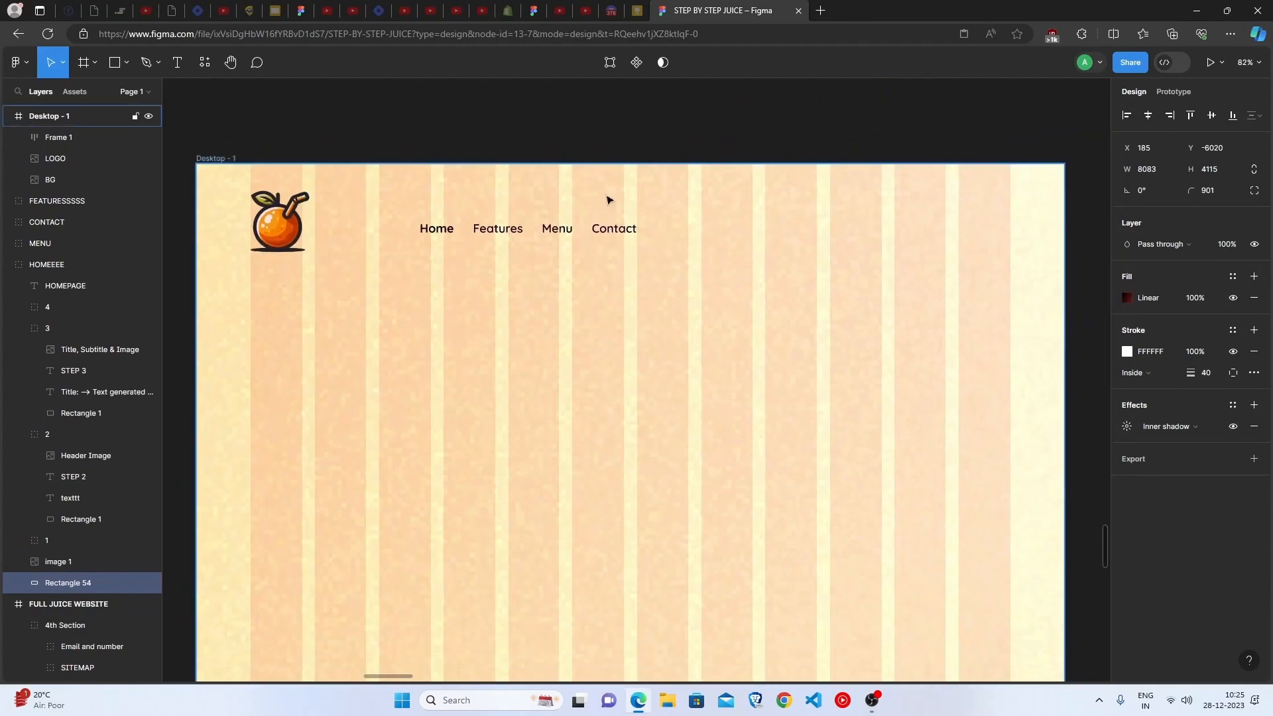
click(611, 140)
key(r)
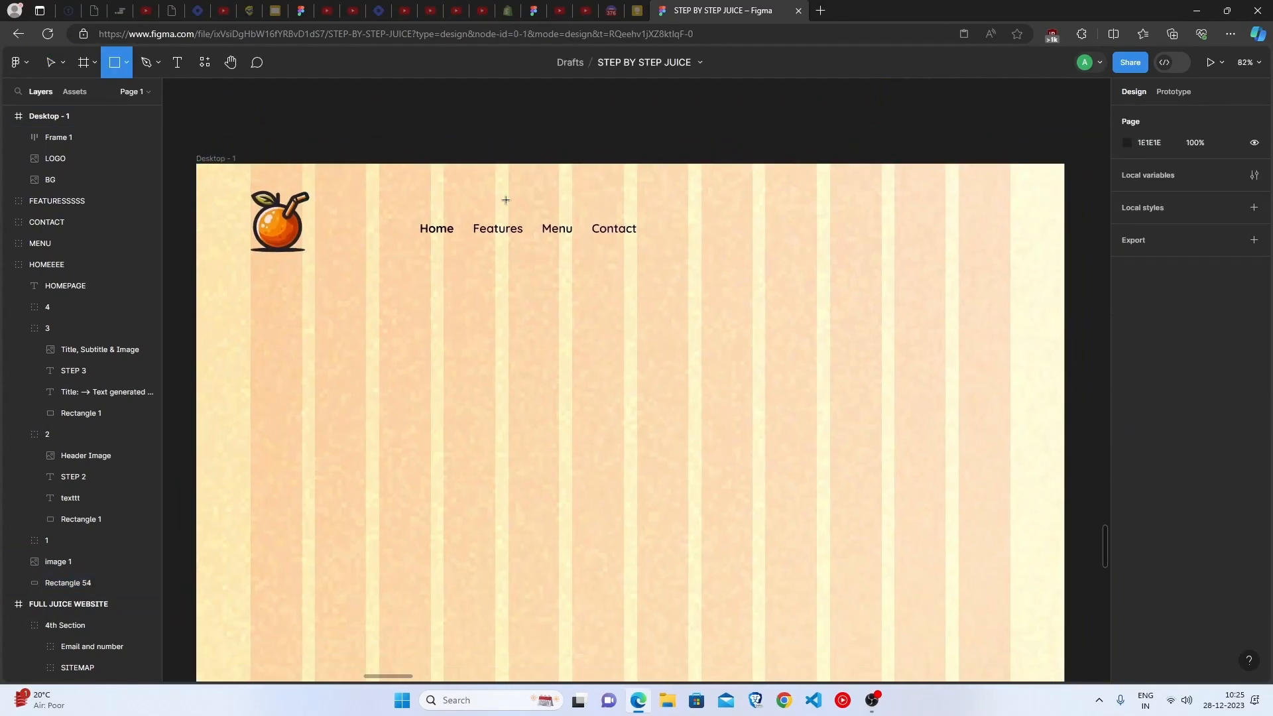
click(127, 63)
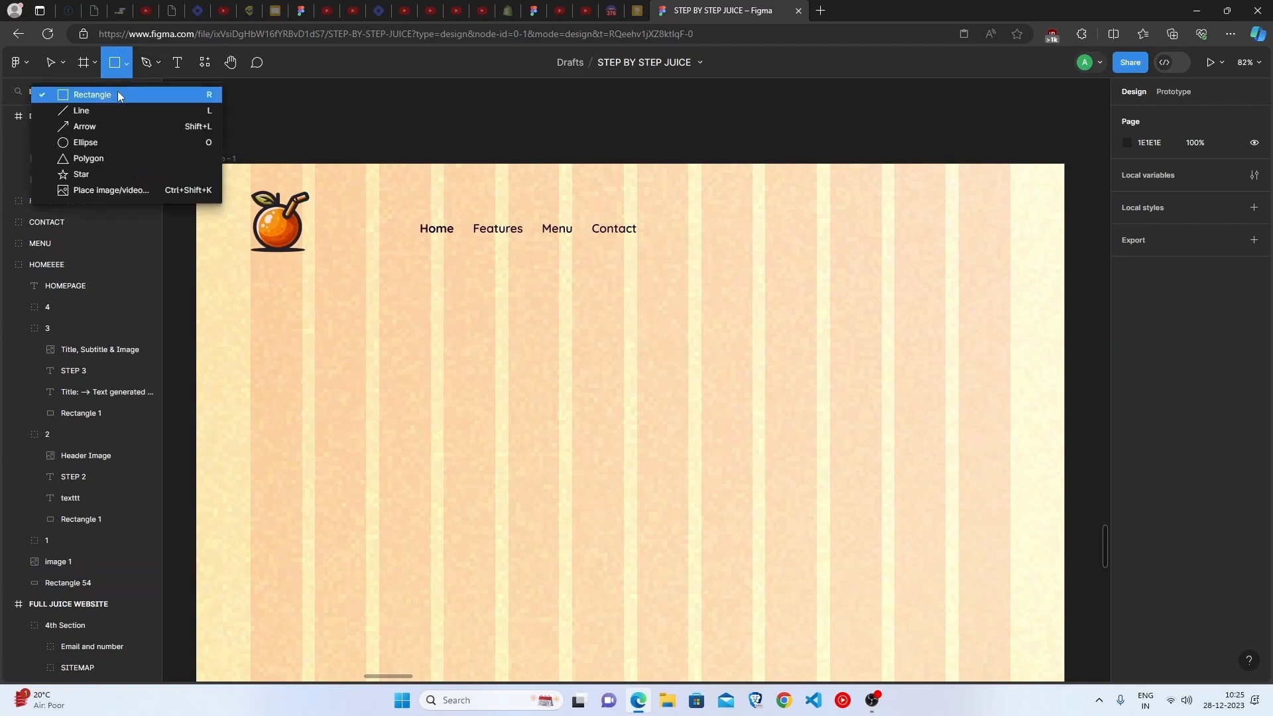
click(118, 92)
click(731, 219)
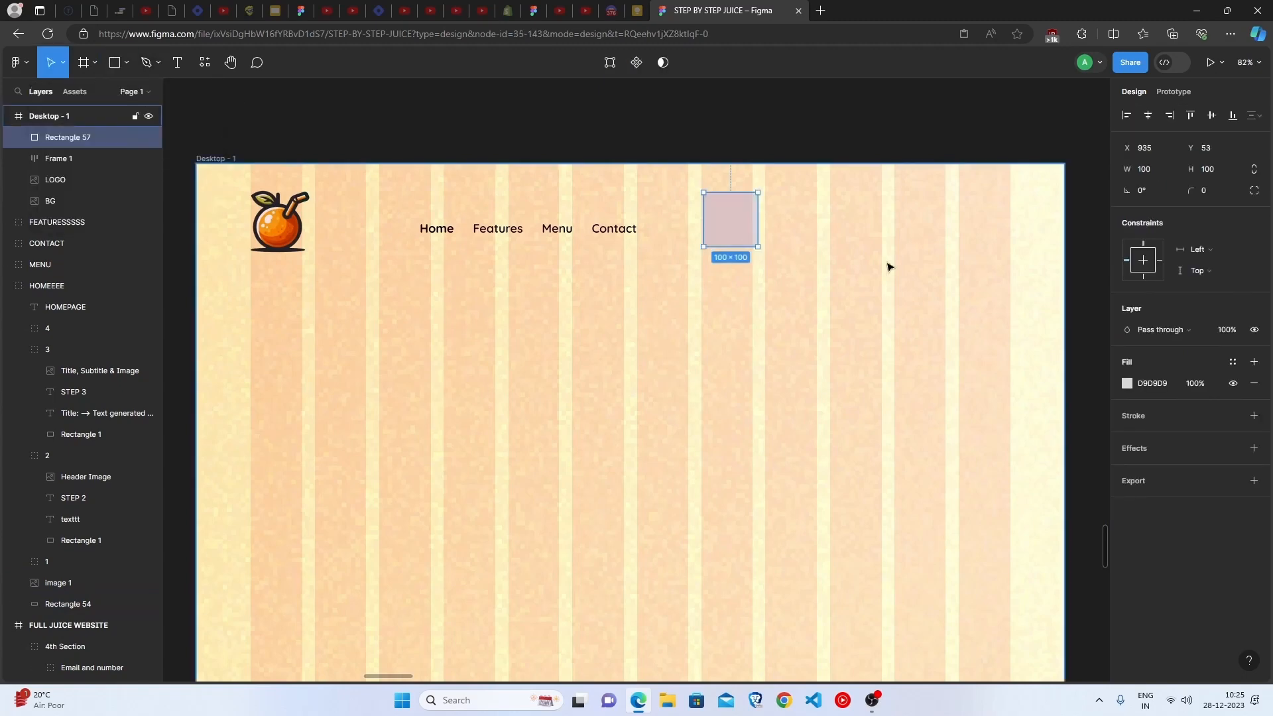
scroll(745, 165, up, 3)
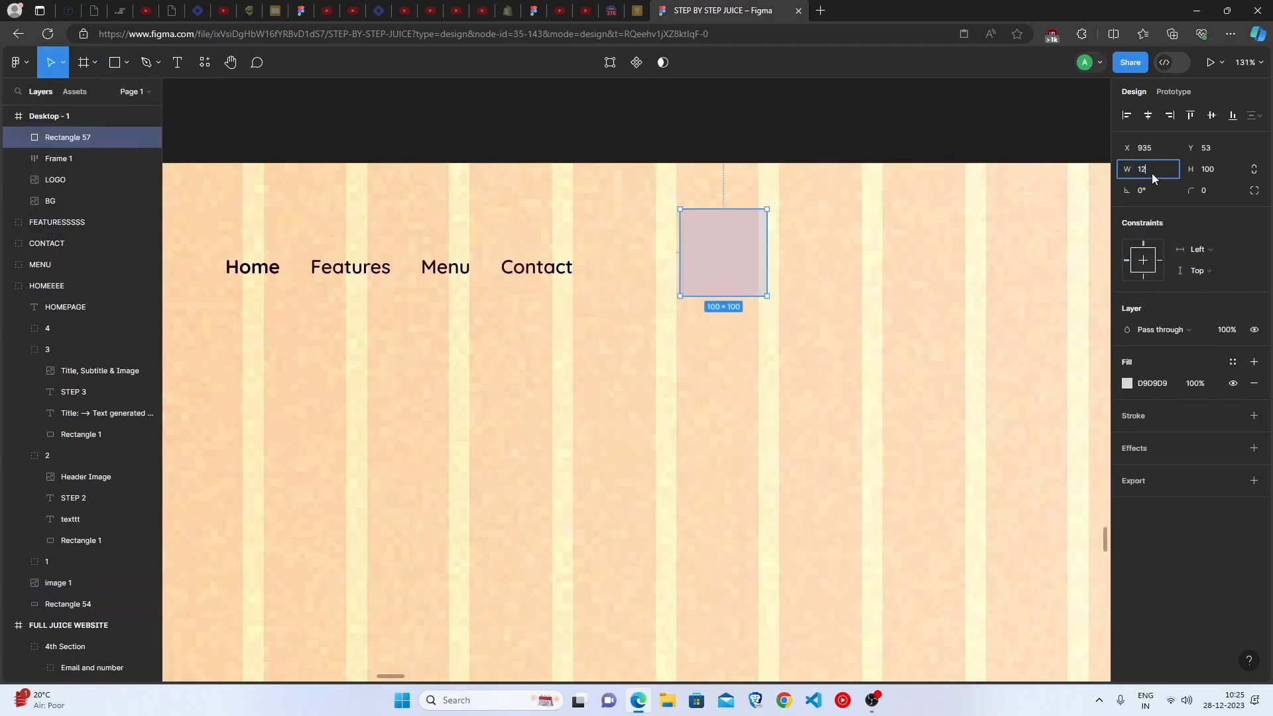
text(127)
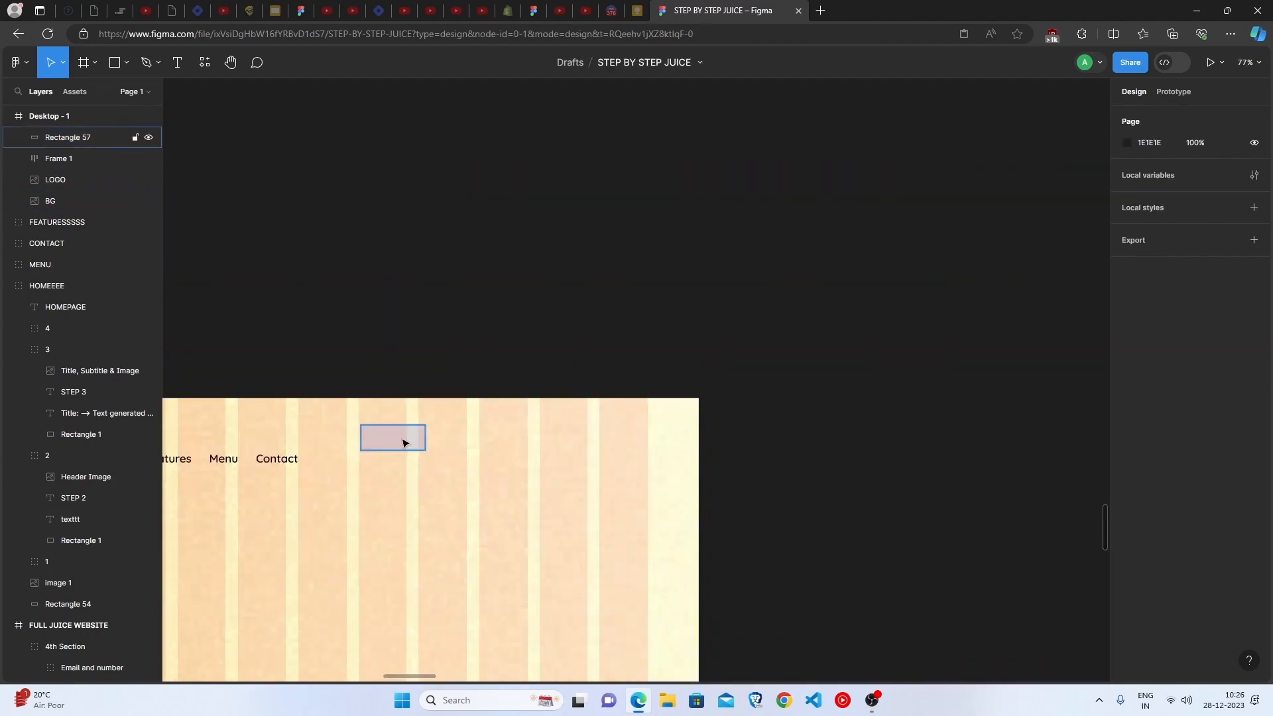
Give the header rectangle an inside 000000 stroke of thickness 1 and remove its fill
click(404, 442)
click(1177, 413)
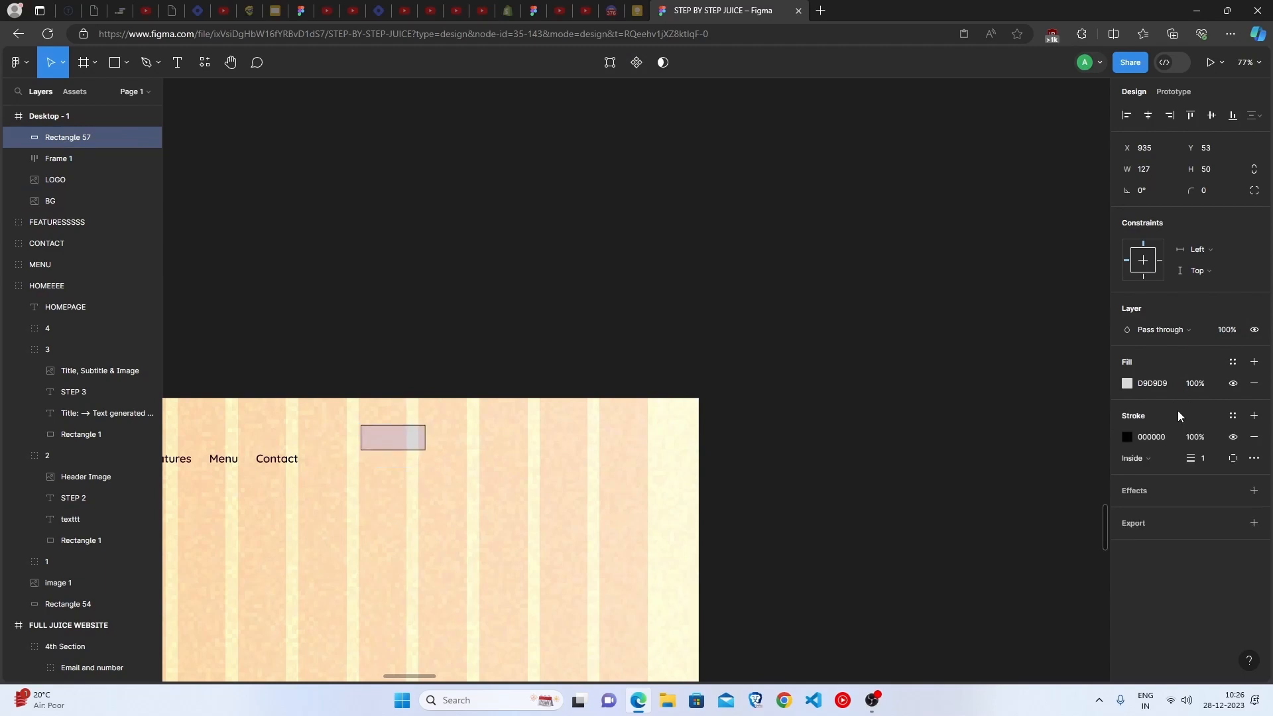
click(1253, 384)
scroll(472, 471, down, 1)
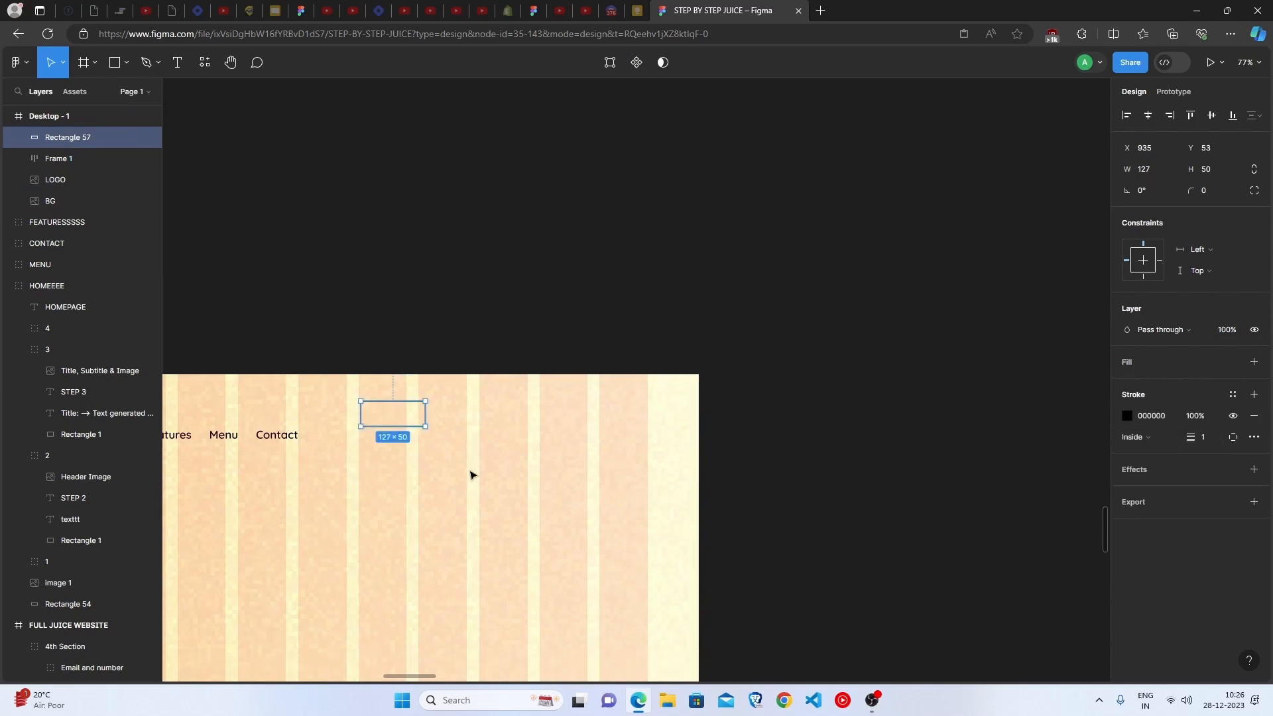
Round the outlined header rectangle with a corner radius of 10
scroll(471, 472, up, 5)
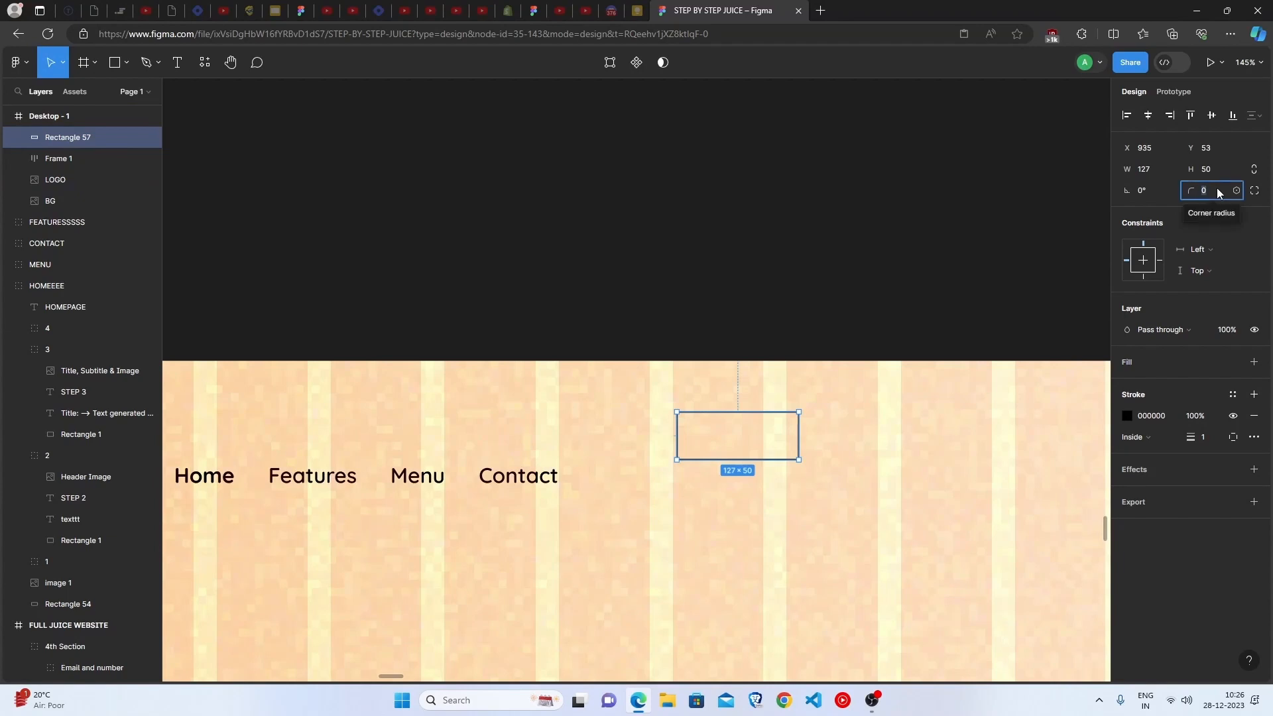
click(692, 315)
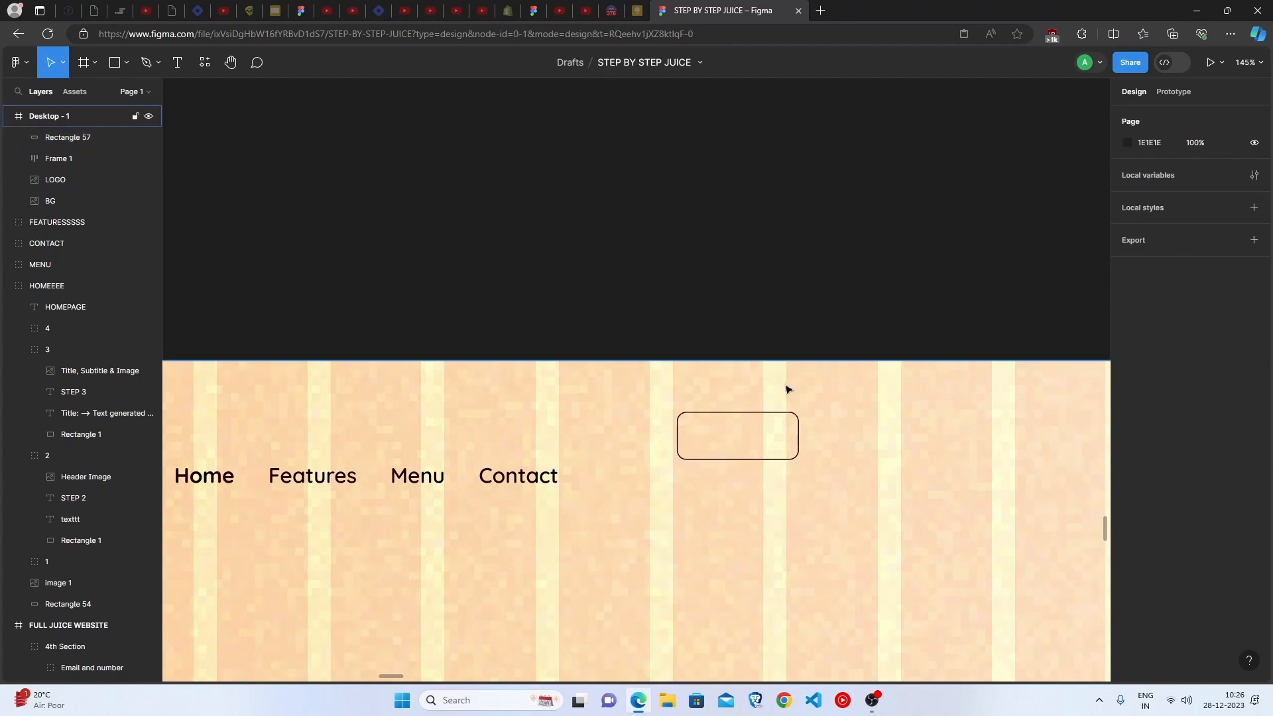
click(776, 440)
double_click(775, 440)
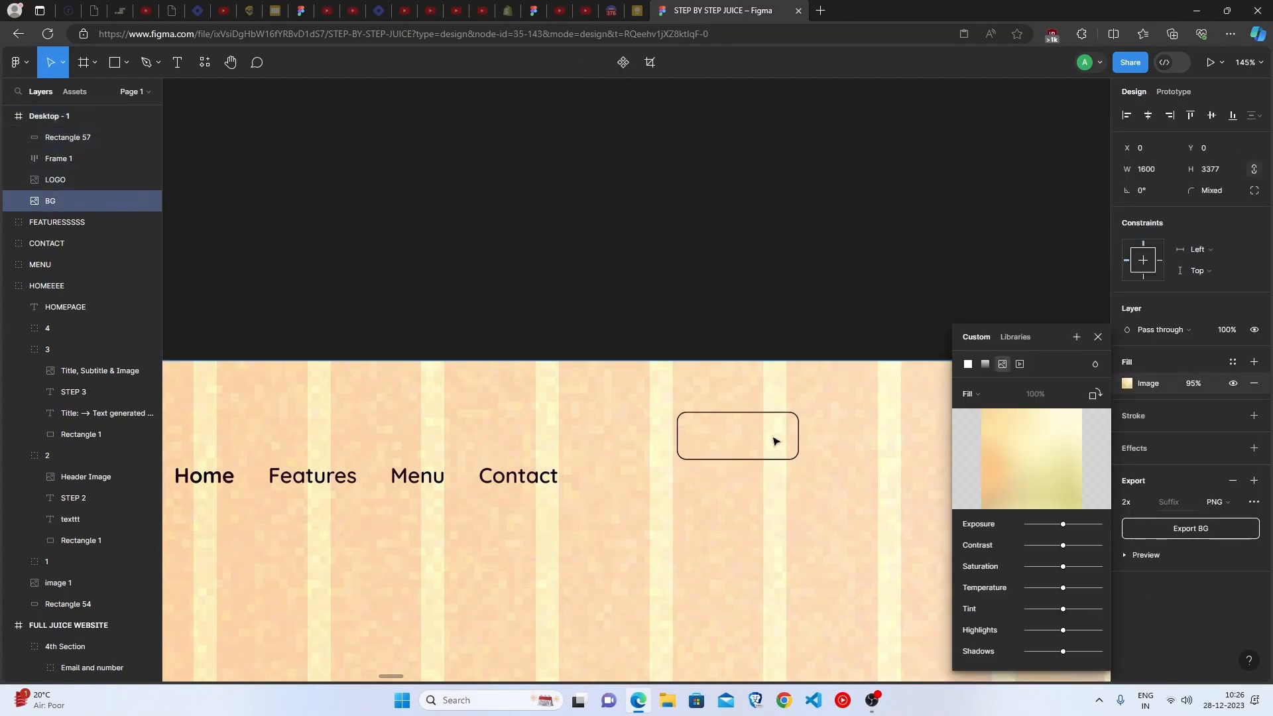
click(1101, 339)
key(Escape)
Duplicate the Contact label into the outlined rectangle and change the copy's text to Sign Up
click(526, 484)
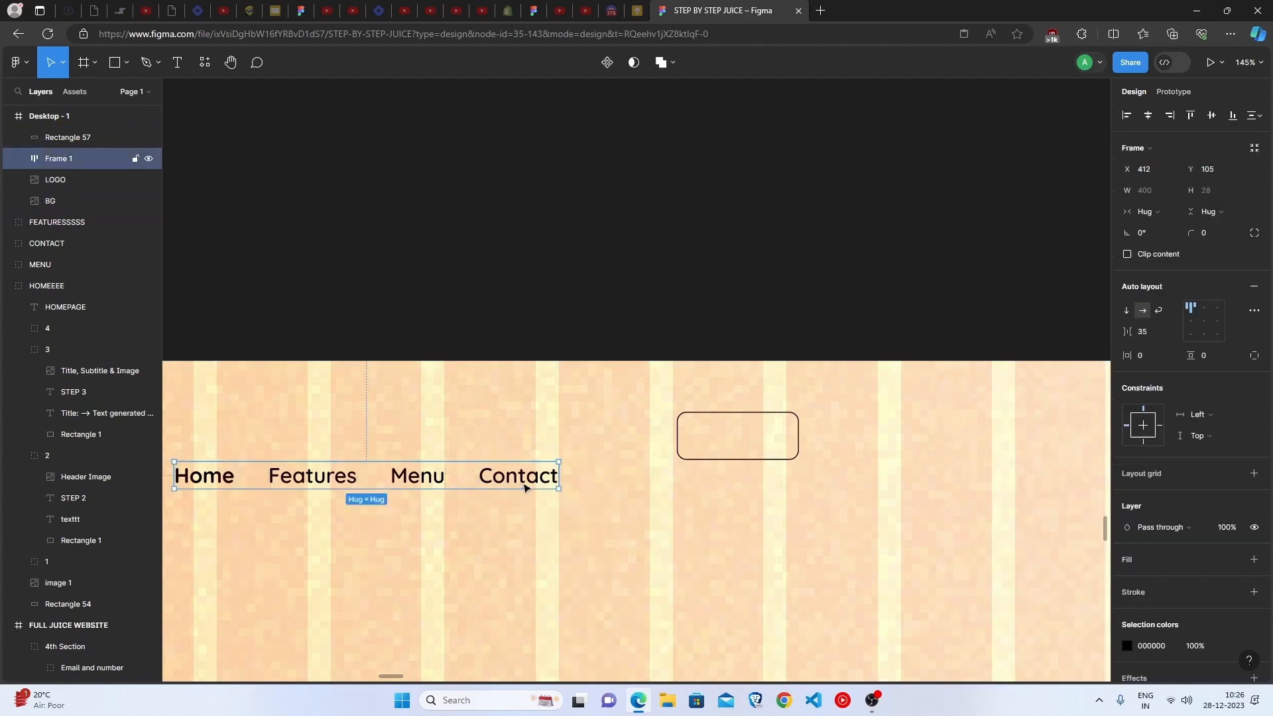
click(526, 487)
drag(525, 488, 746, 447)
double_click(746, 445)
text(Sign Uo)
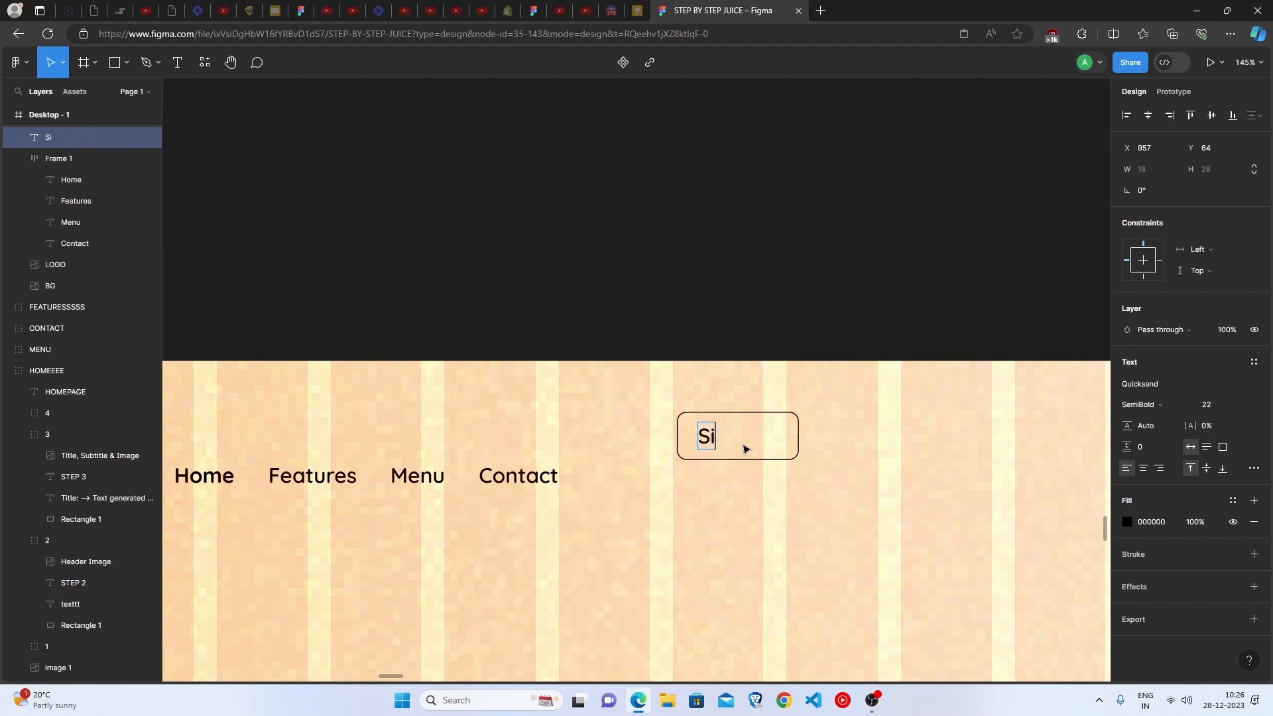
key(BackSpace)
text(p)
key(Escape)
Group the outlined rectangle with the Sign Up text and name the group SIGN UP GROUP
click(72, 137)
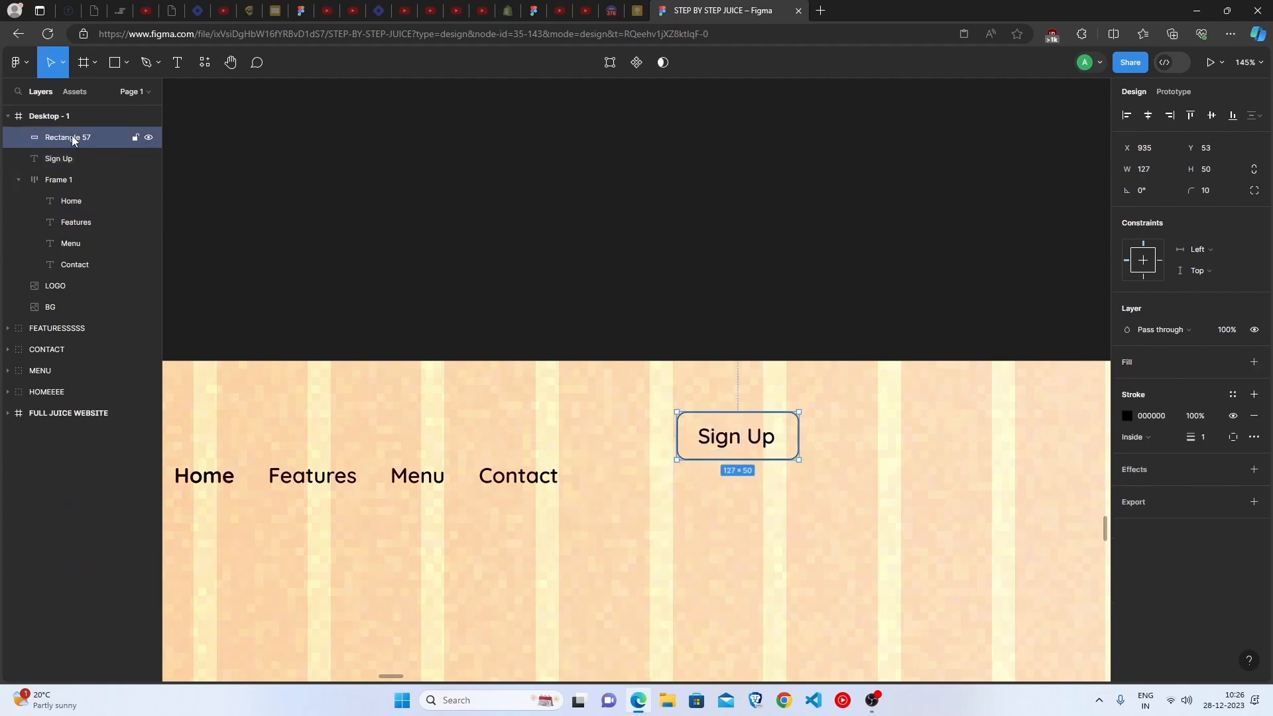
click(82, 158)
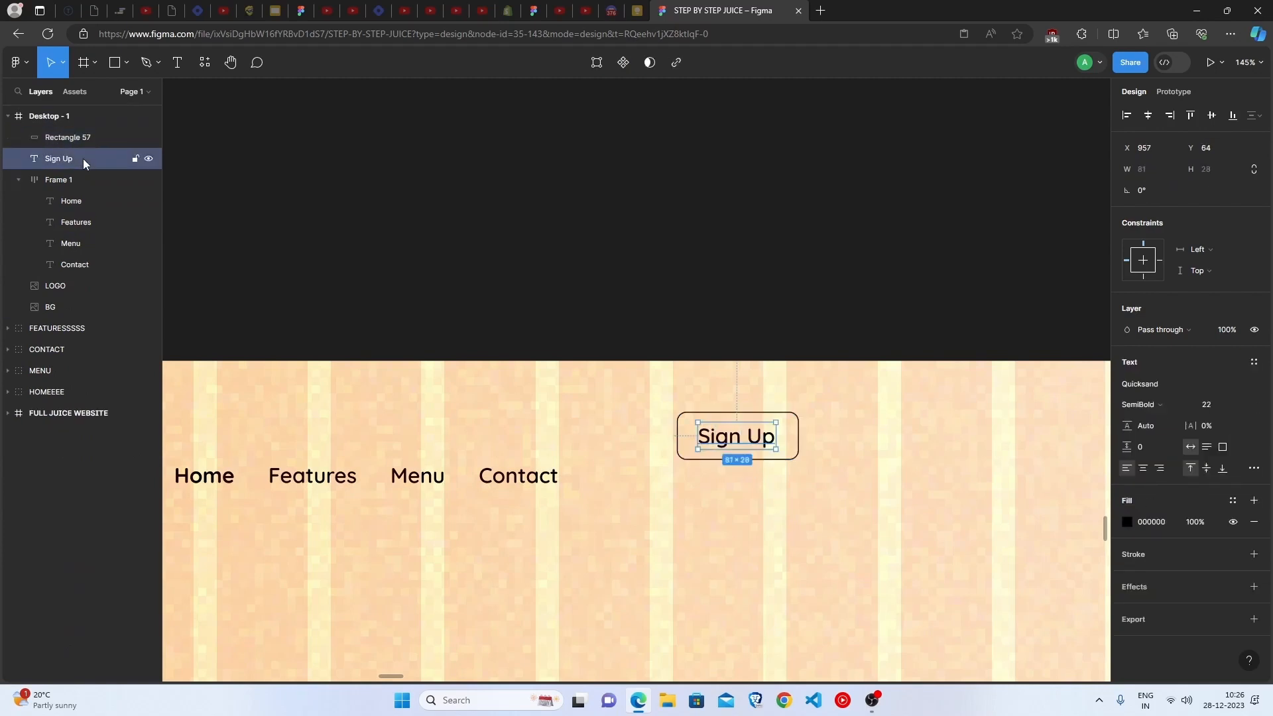
click(81, 140)
shift+click(79, 158)
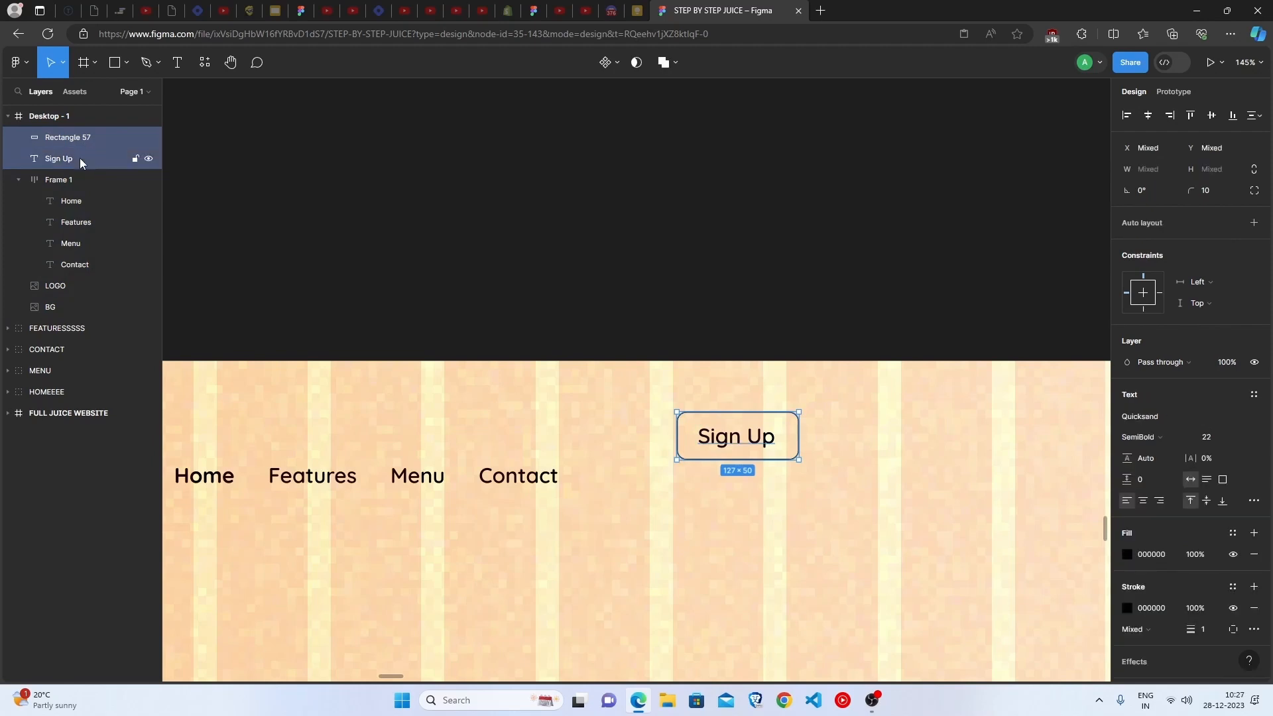
key(ctrl+g)
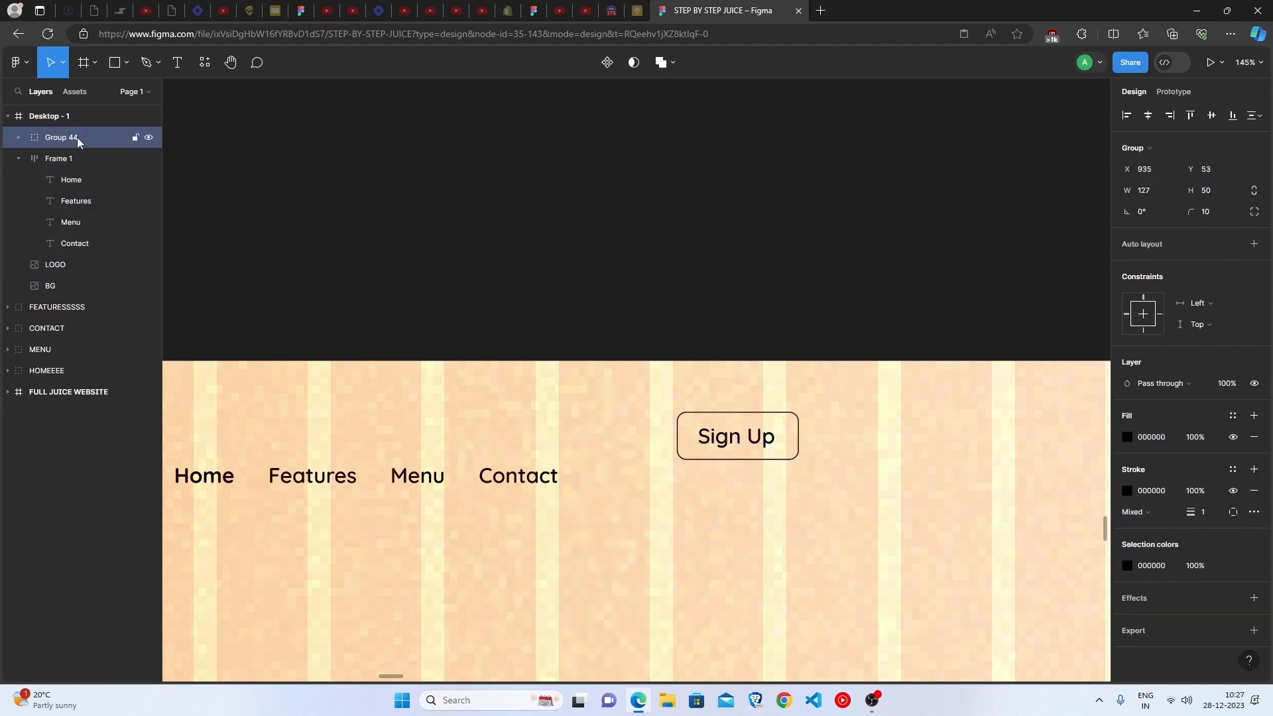
double_click(77, 138)
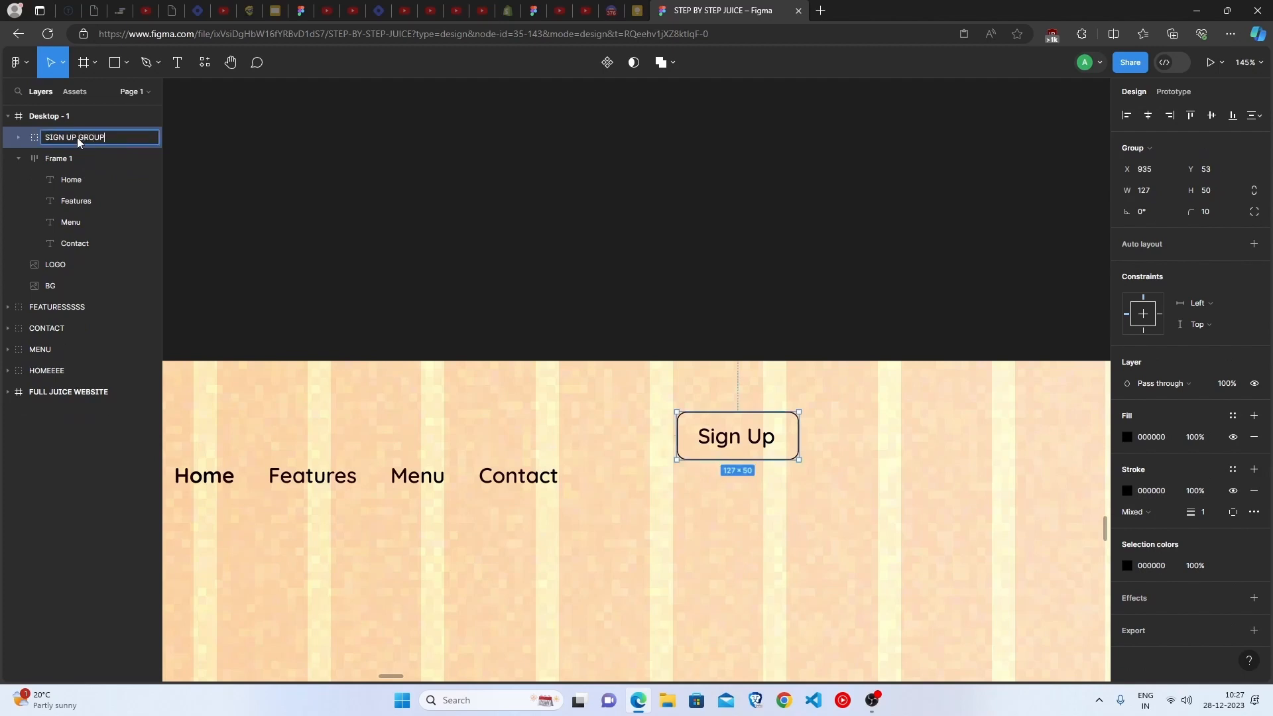
key(Return)
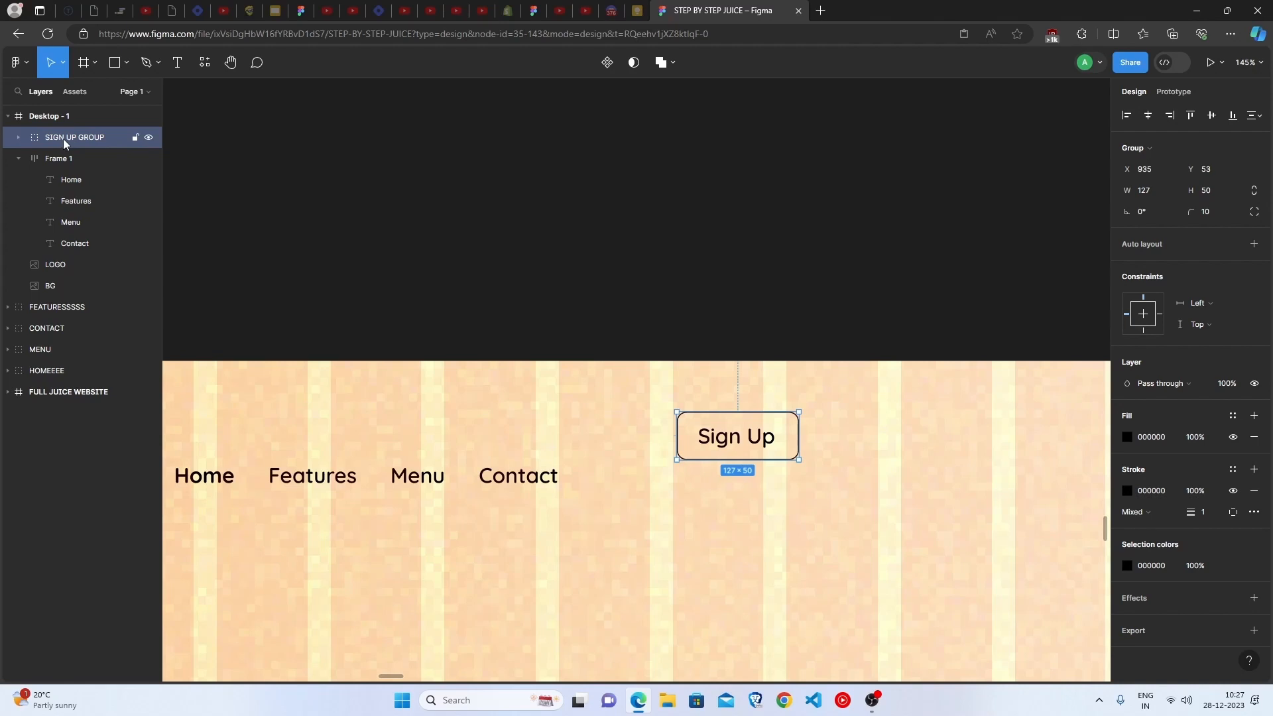
Move the Sign Up button group to the right end of the header, level with the navbar labels
click(120, 116)
scroll(740, 443, down, 4)
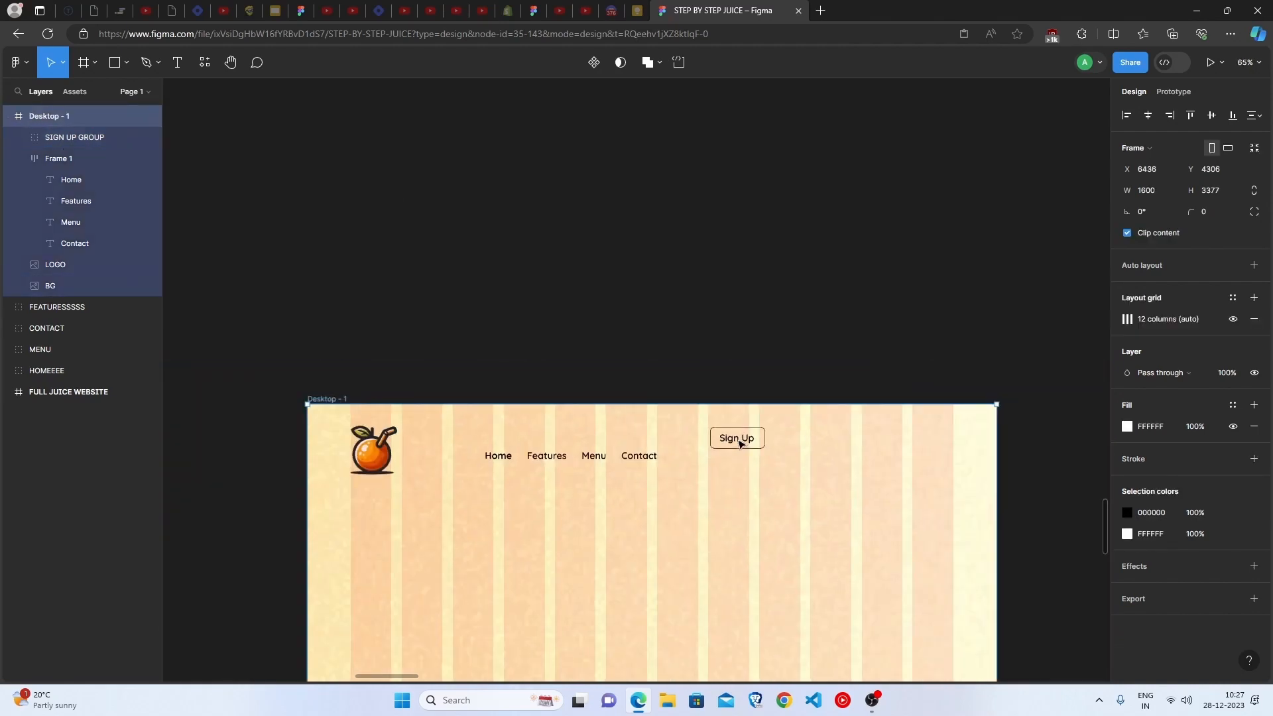
drag(739, 441, 882, 400)
click(761, 470)
scroll(759, 470, down, 2)
scroll(760, 470, down, 1)
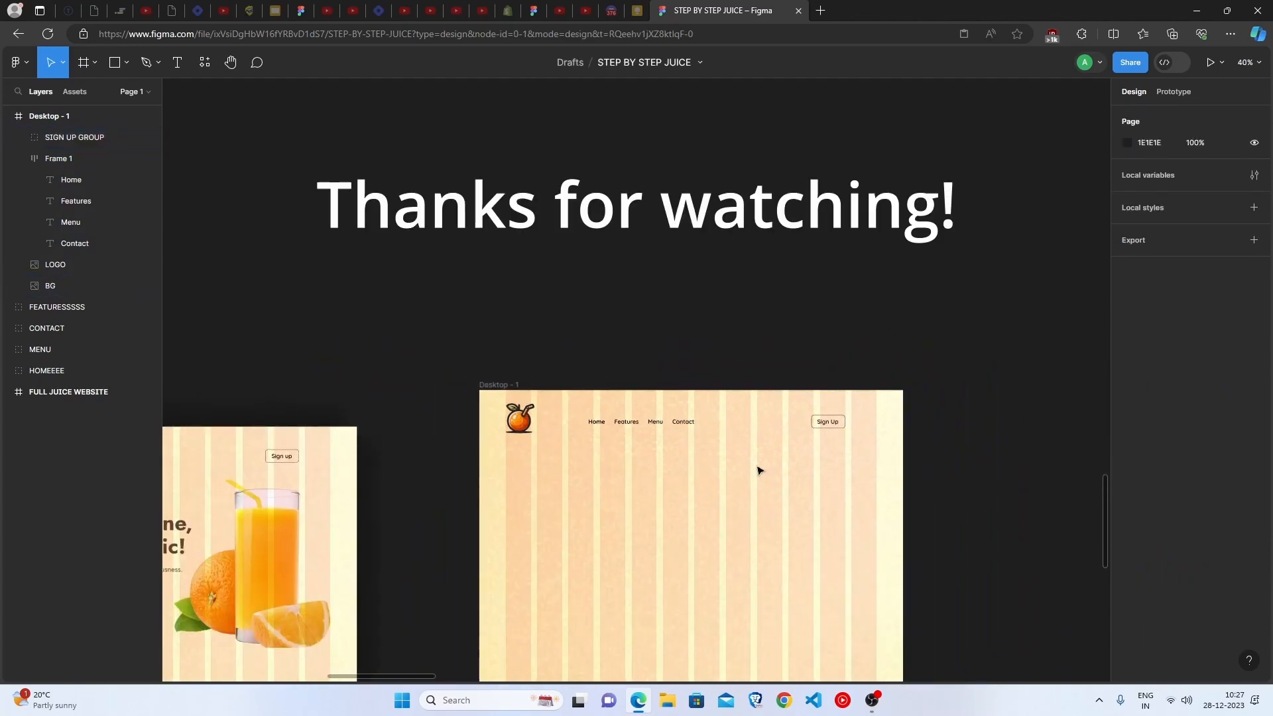